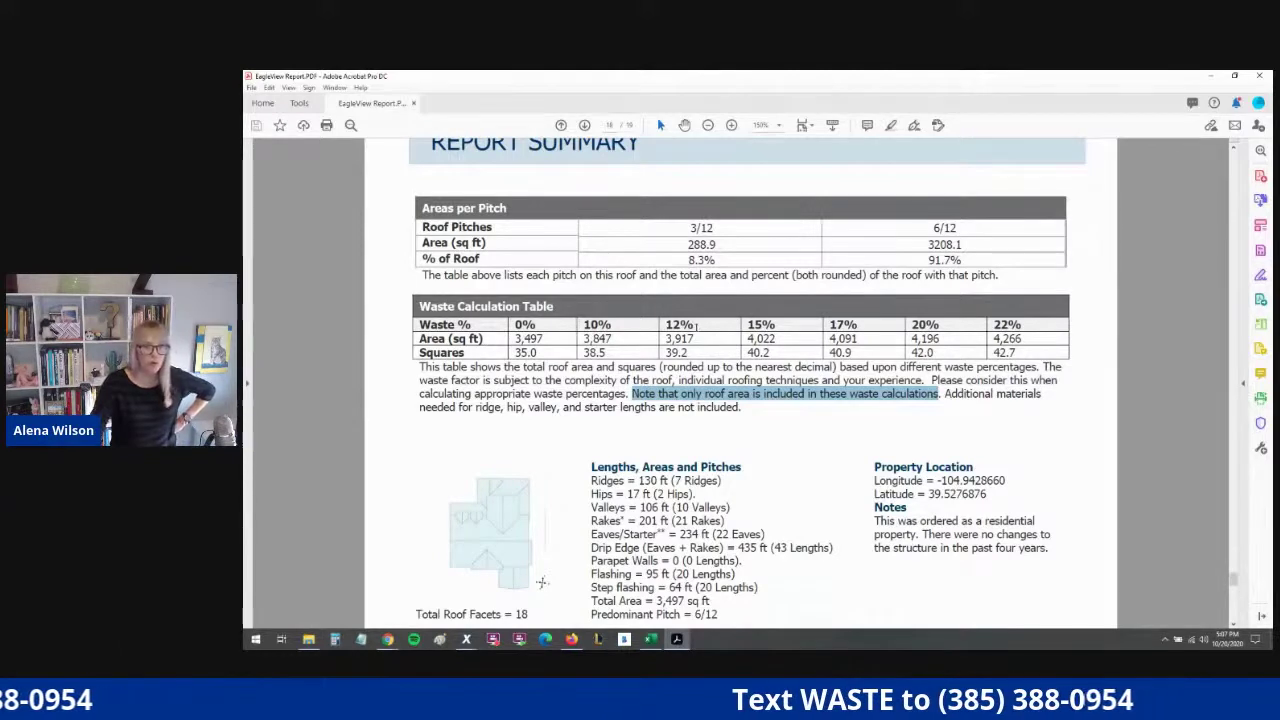
Examine the 12% and 15% waste options and the 15% roof area in the Waste Calculation Table.
left_click_drag(666, 325, 774, 325)
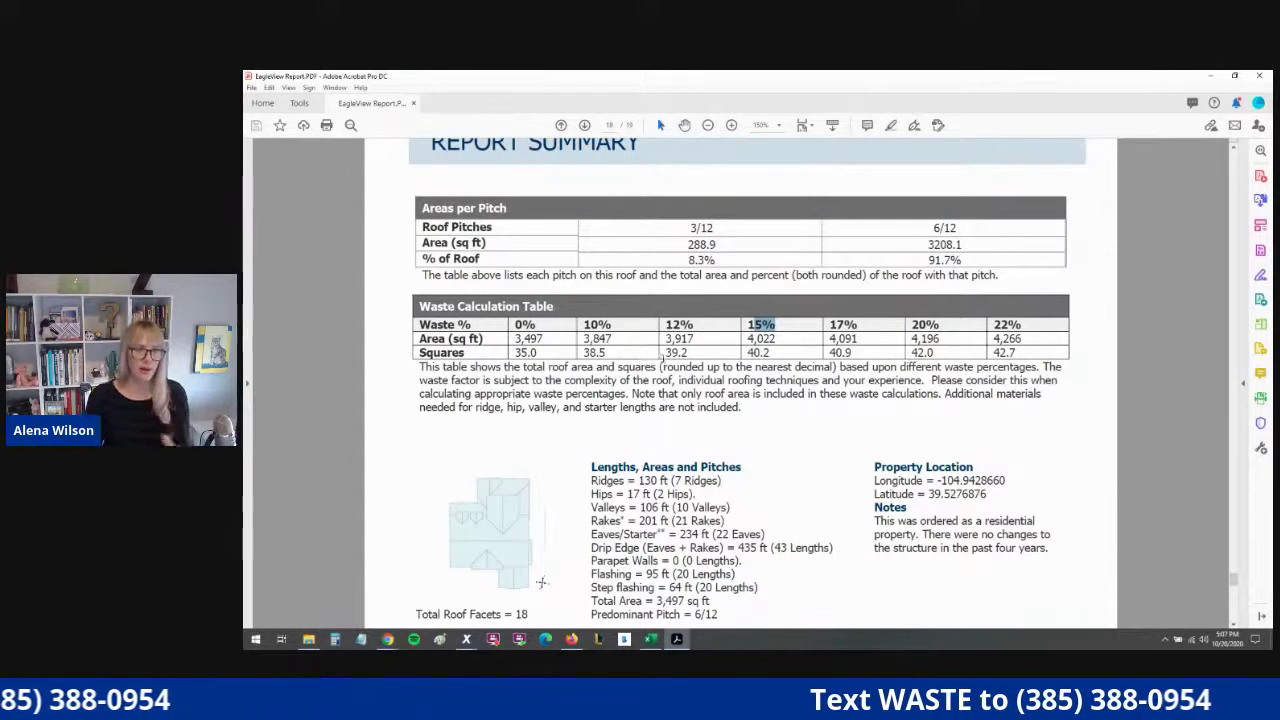
double_click(677, 324)
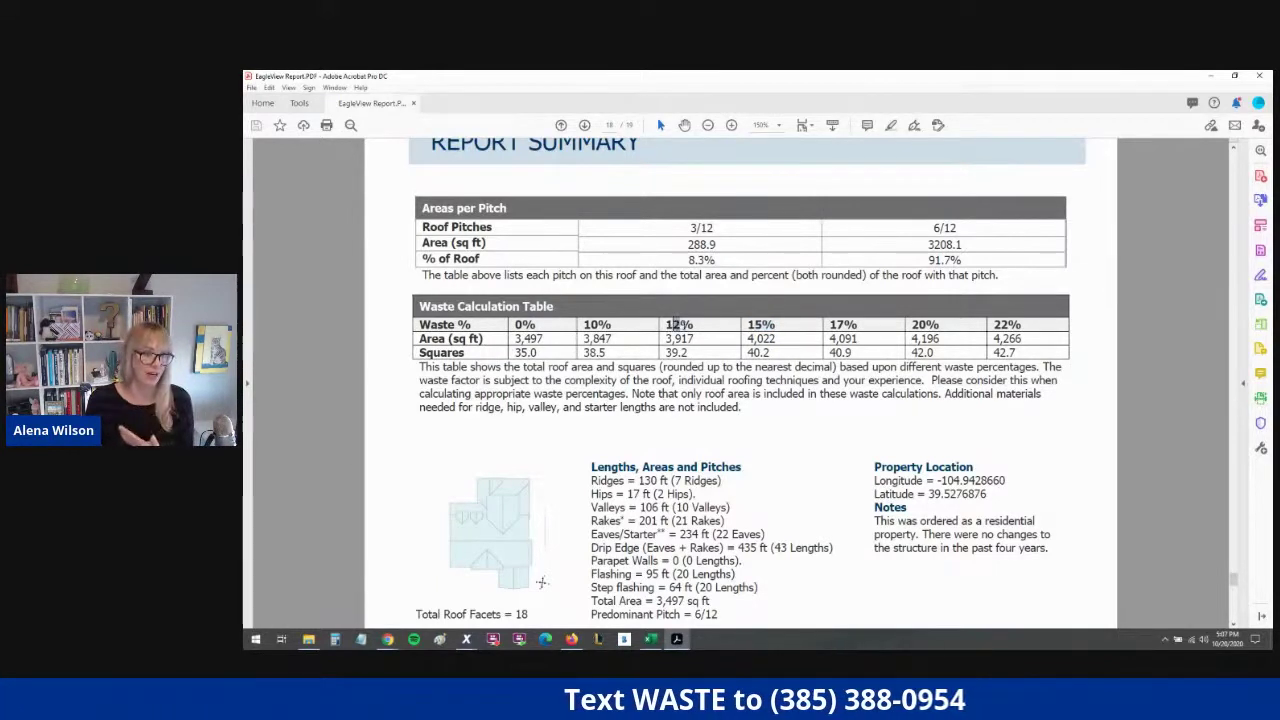
left_click(667, 332)
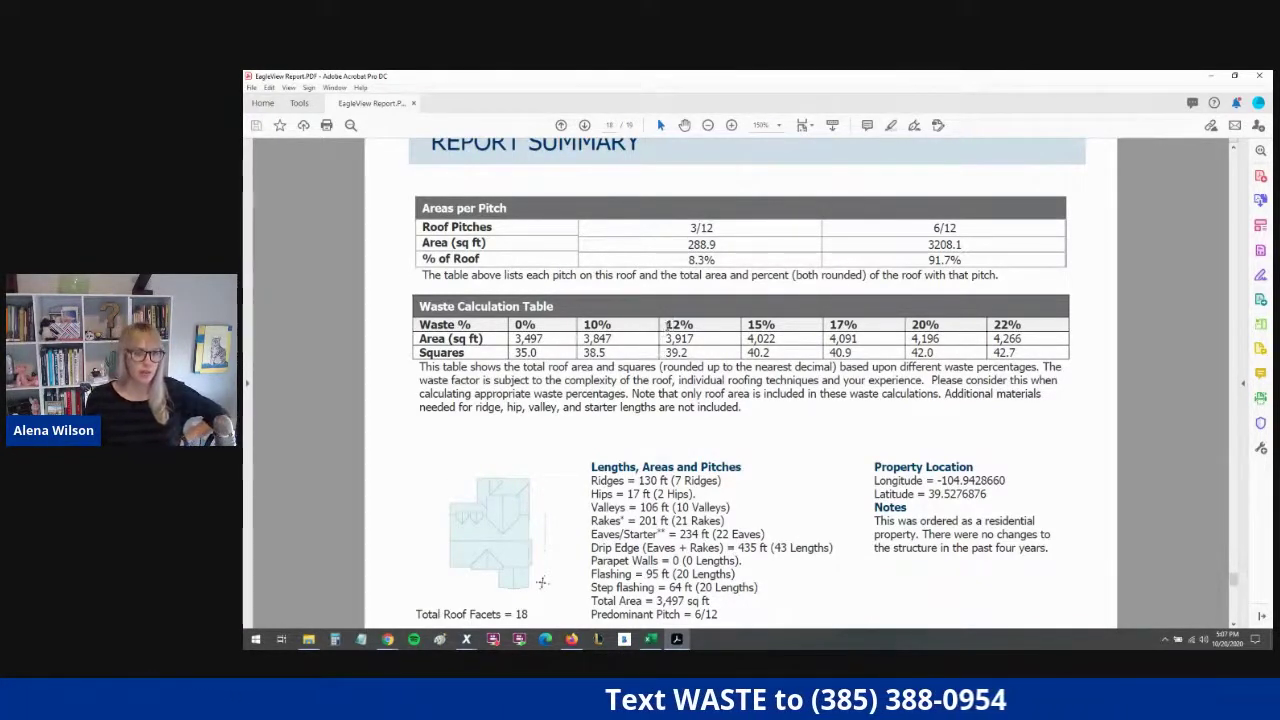
left_click_drag(666, 325, 693, 326)
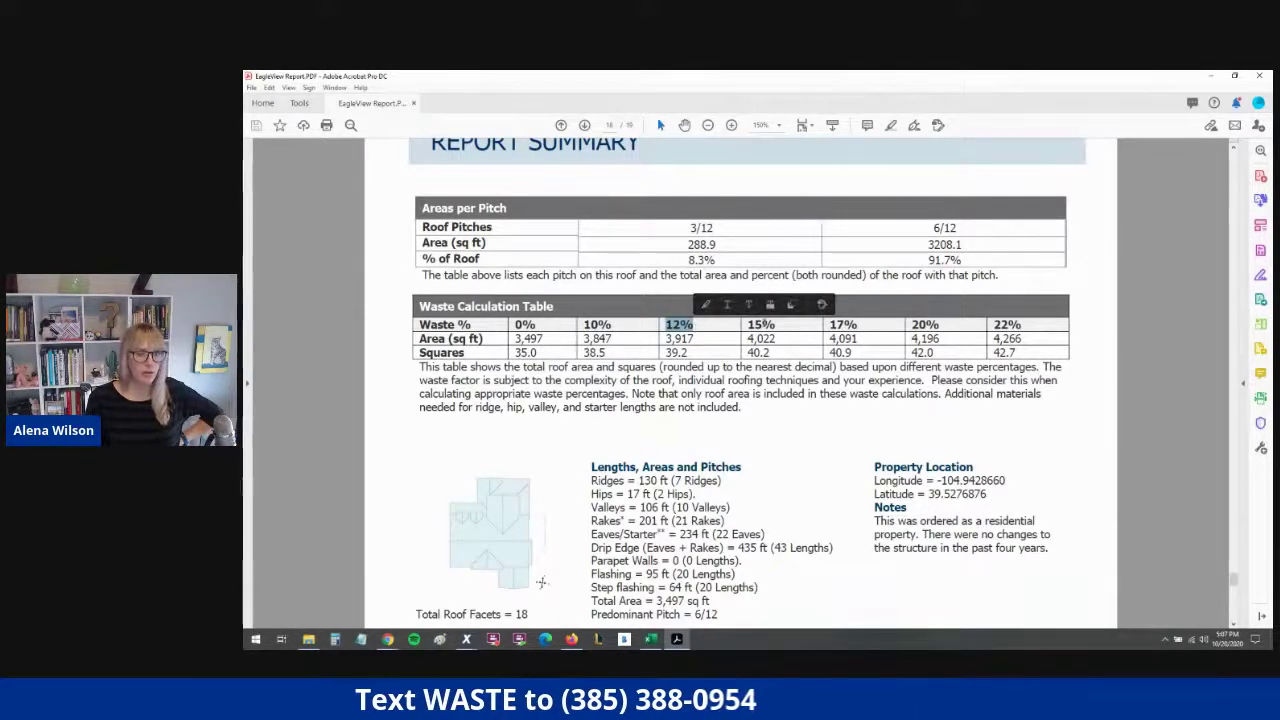
left_click_drag(748, 325, 776, 345)
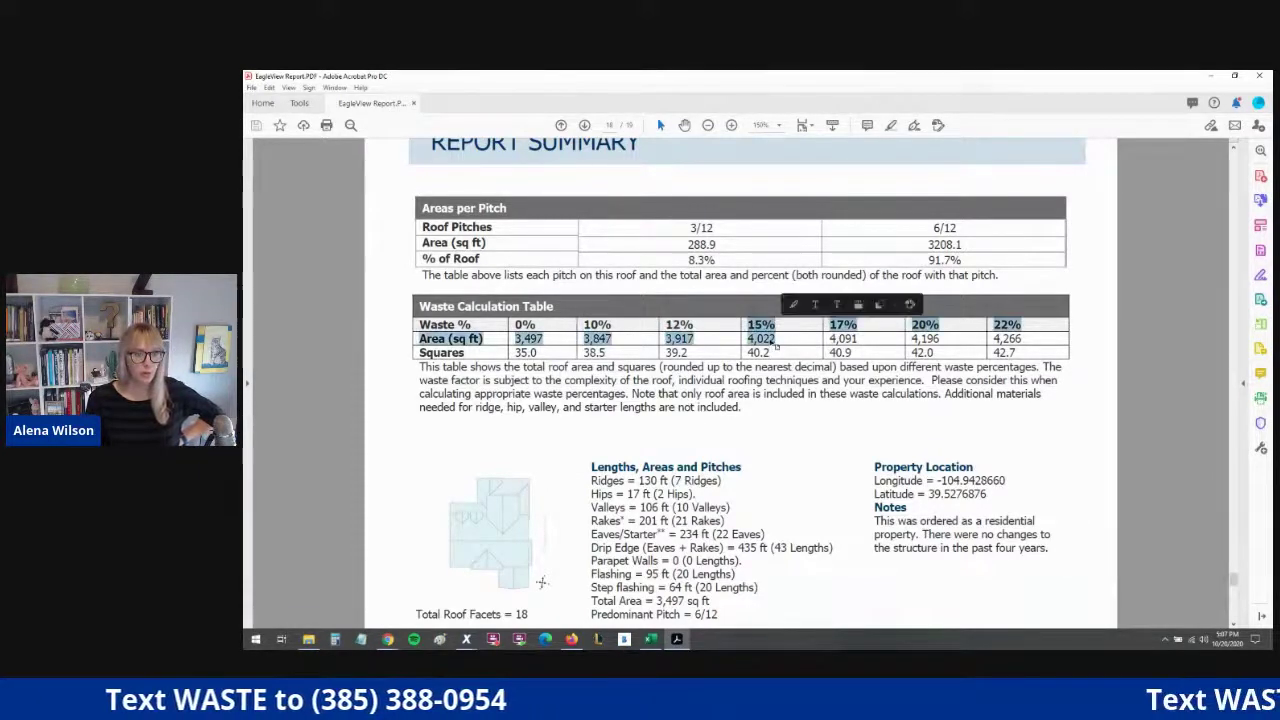
left_click(765, 339)
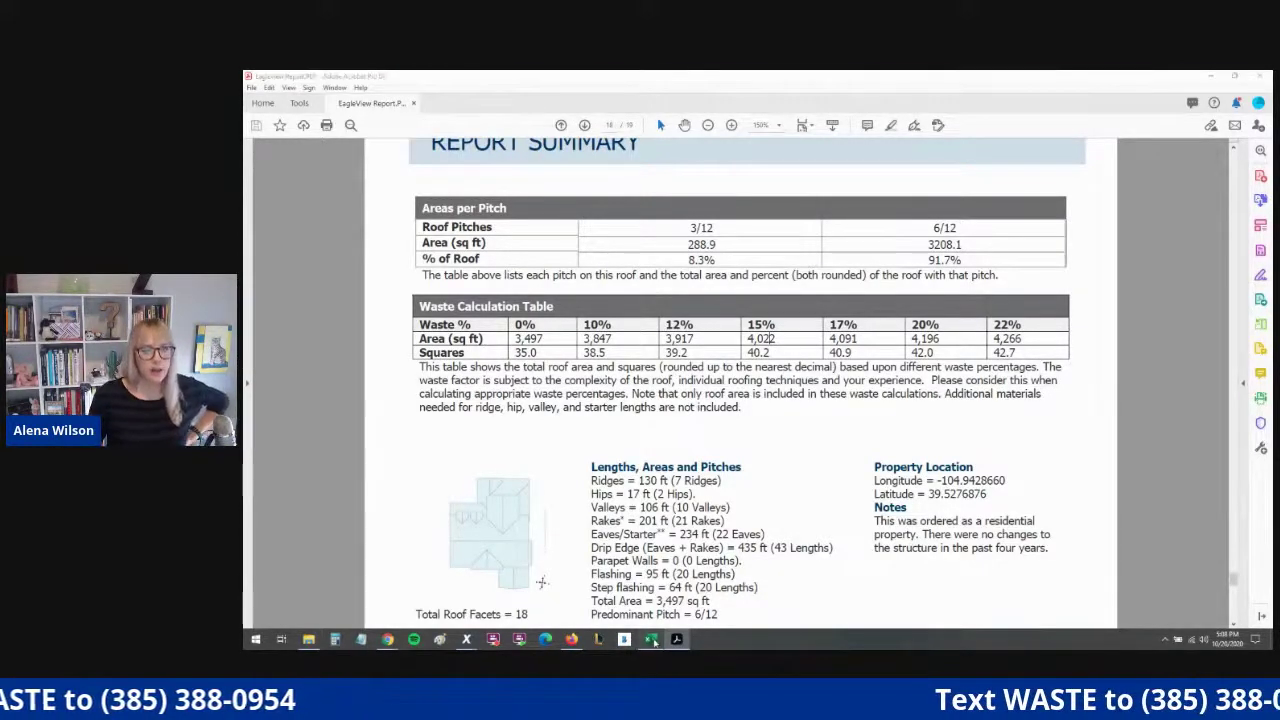
Switch to the Excel waste calculator and review the remove SQ count and the shingle count, length and reveal assumptions per bundle.
key("alt+Tab")
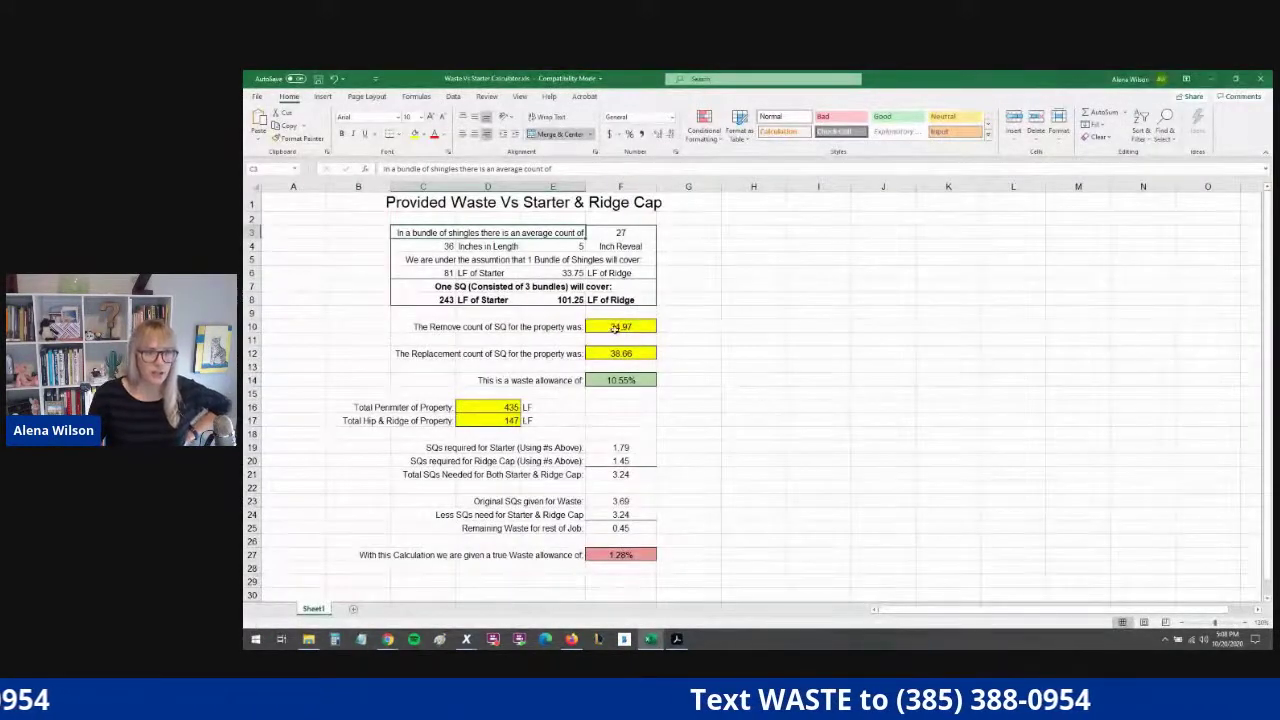
left_click(617, 328)
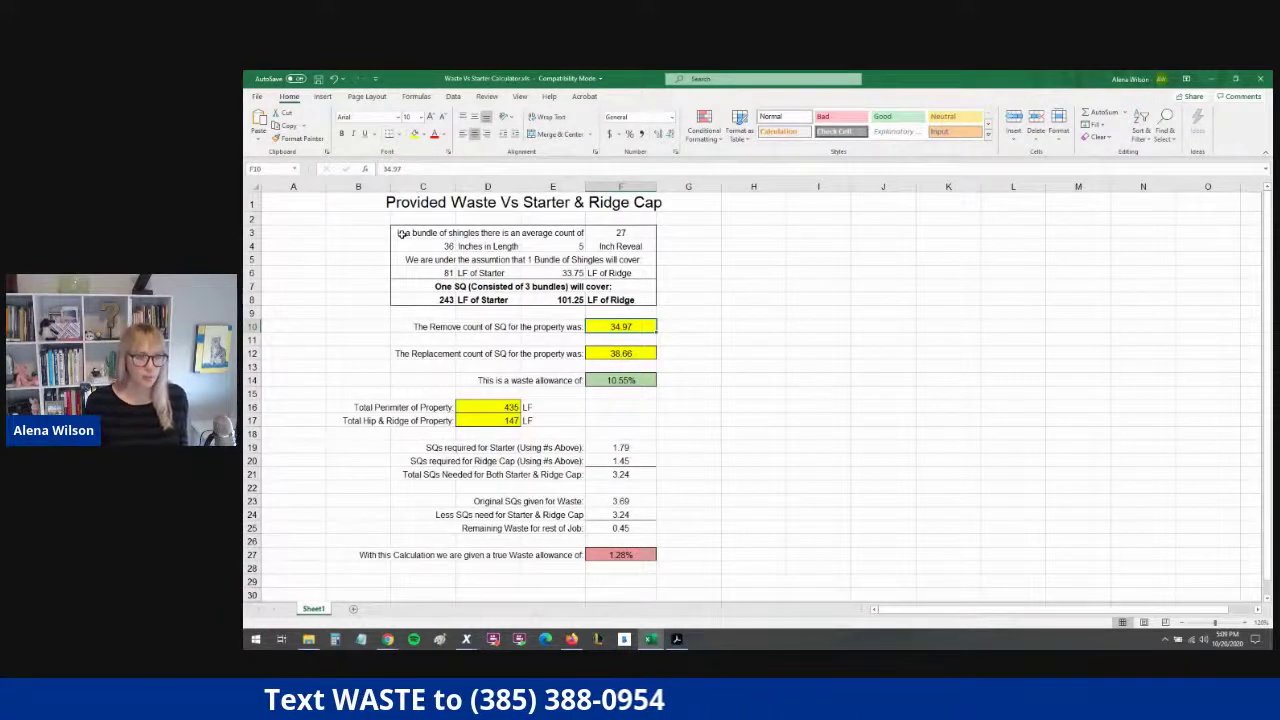
left_click(401, 232)
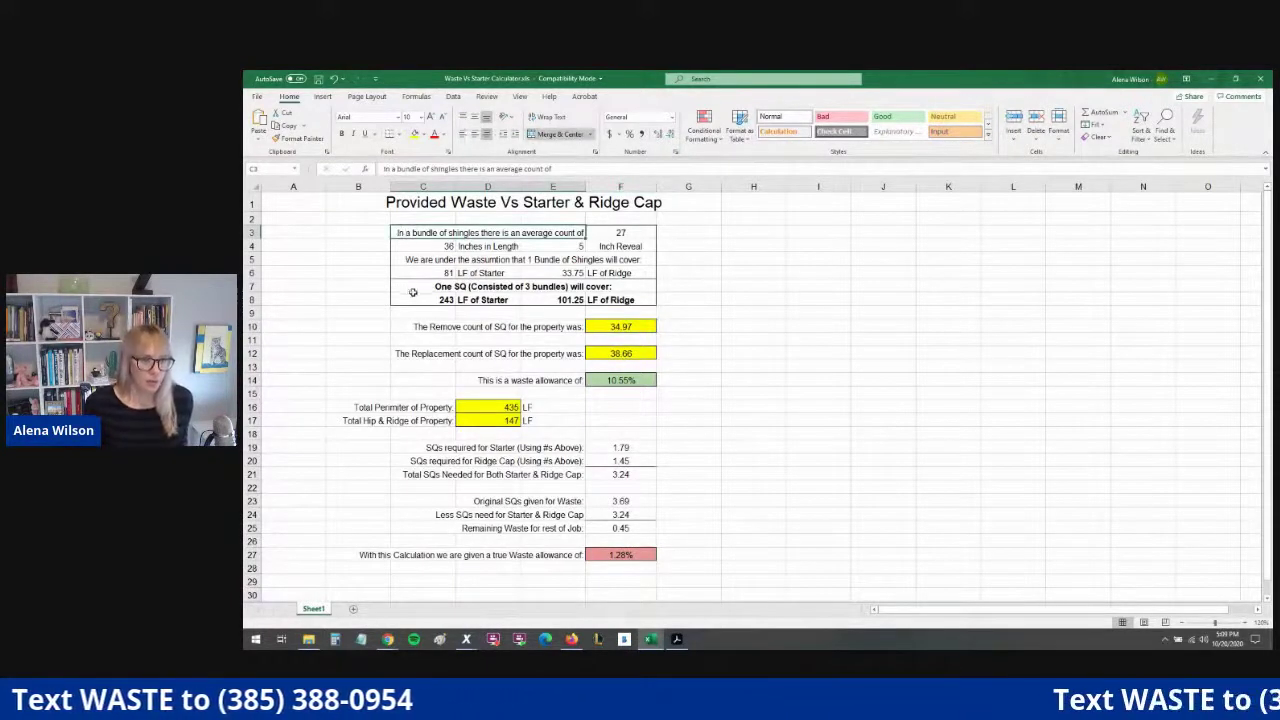
left_click(603, 236)
left_click(445, 248)
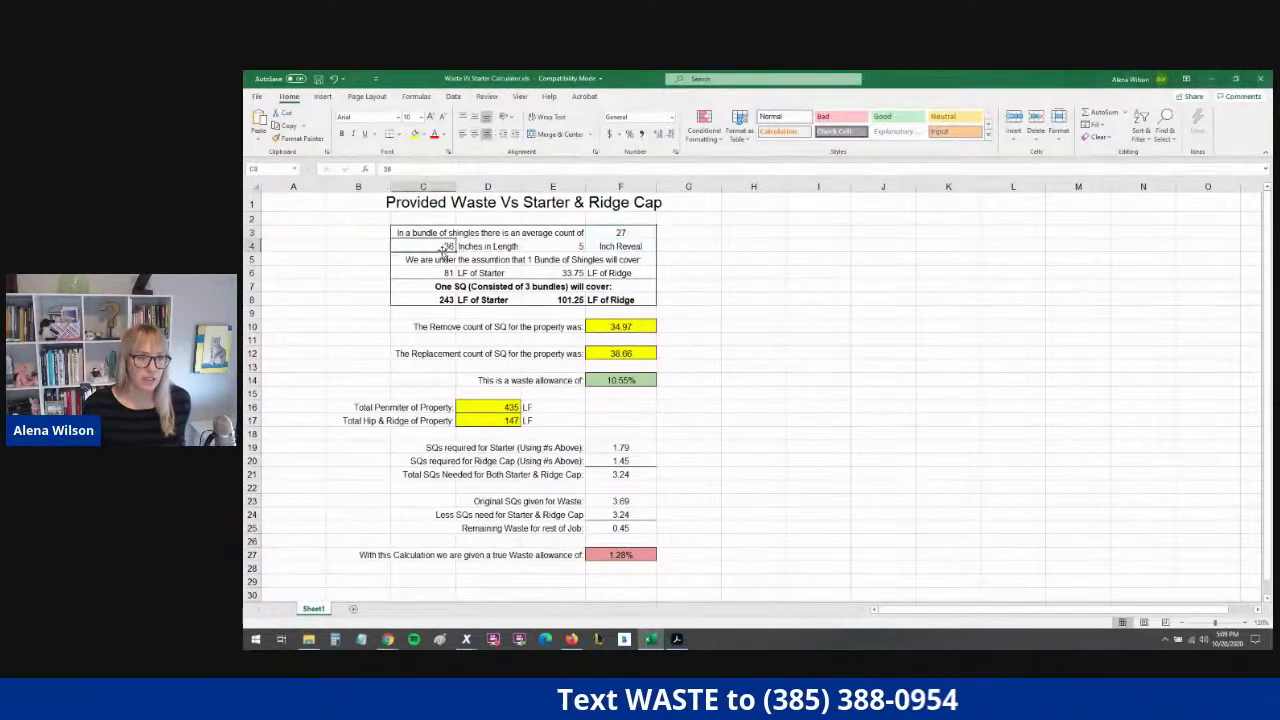
left_click(568, 247)
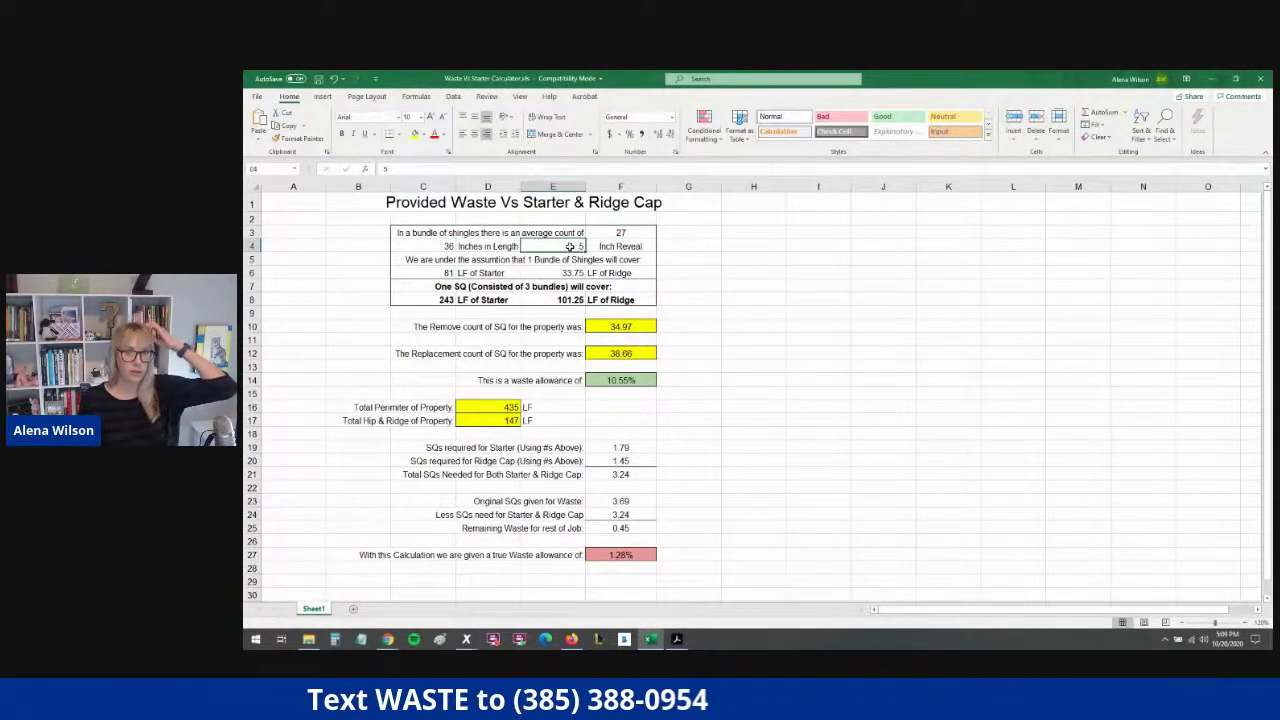
Try an average count of 22 shingles per bundle, and set it back to 27.
left_click(612, 233)
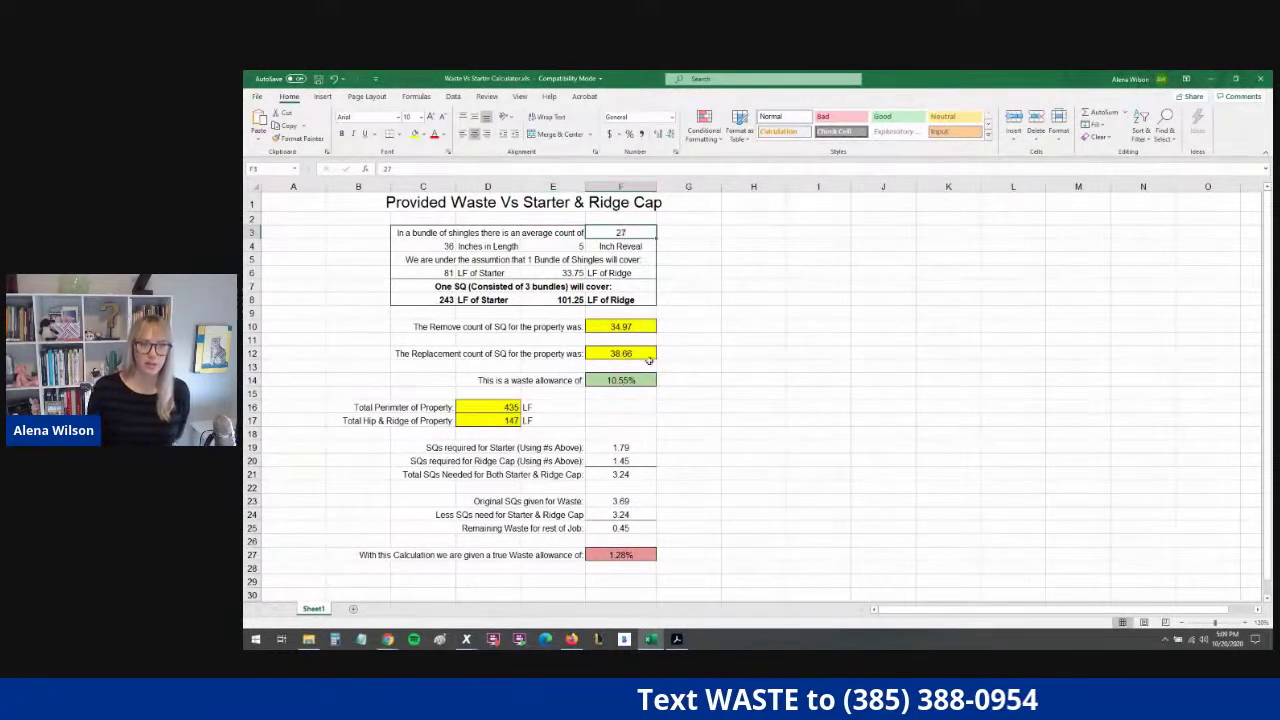
type("225")
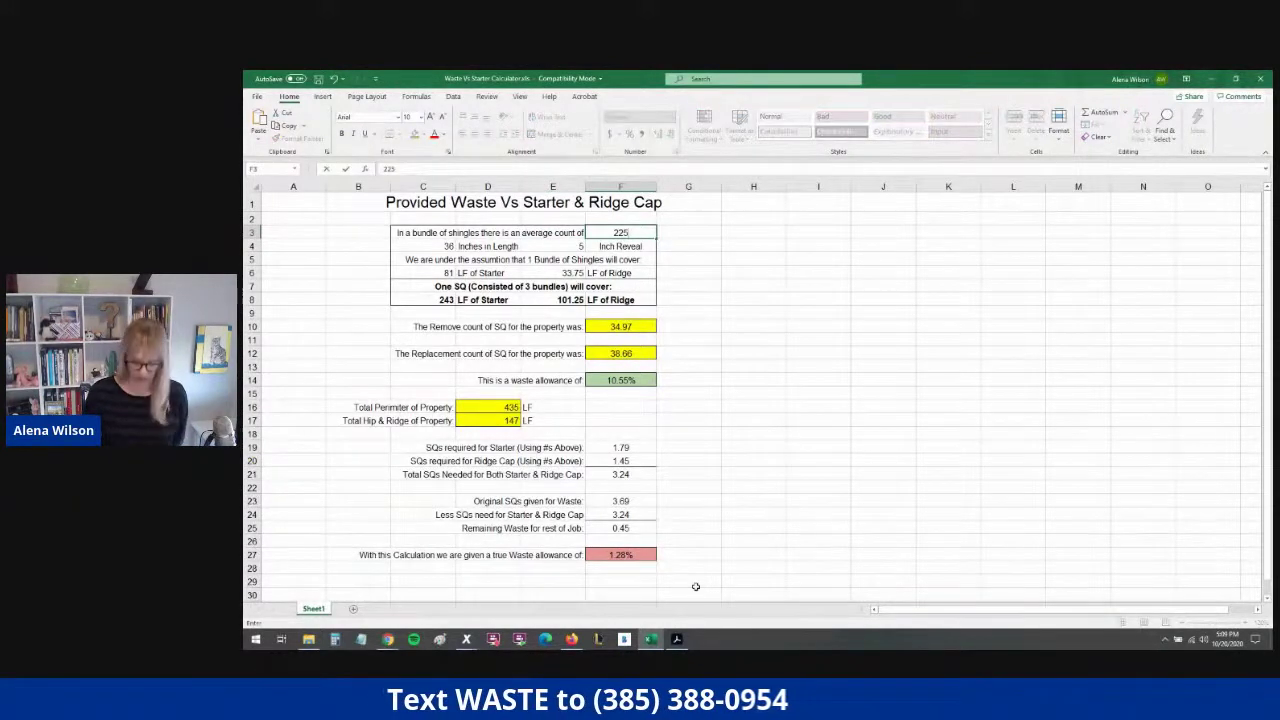
left_click(700, 326)
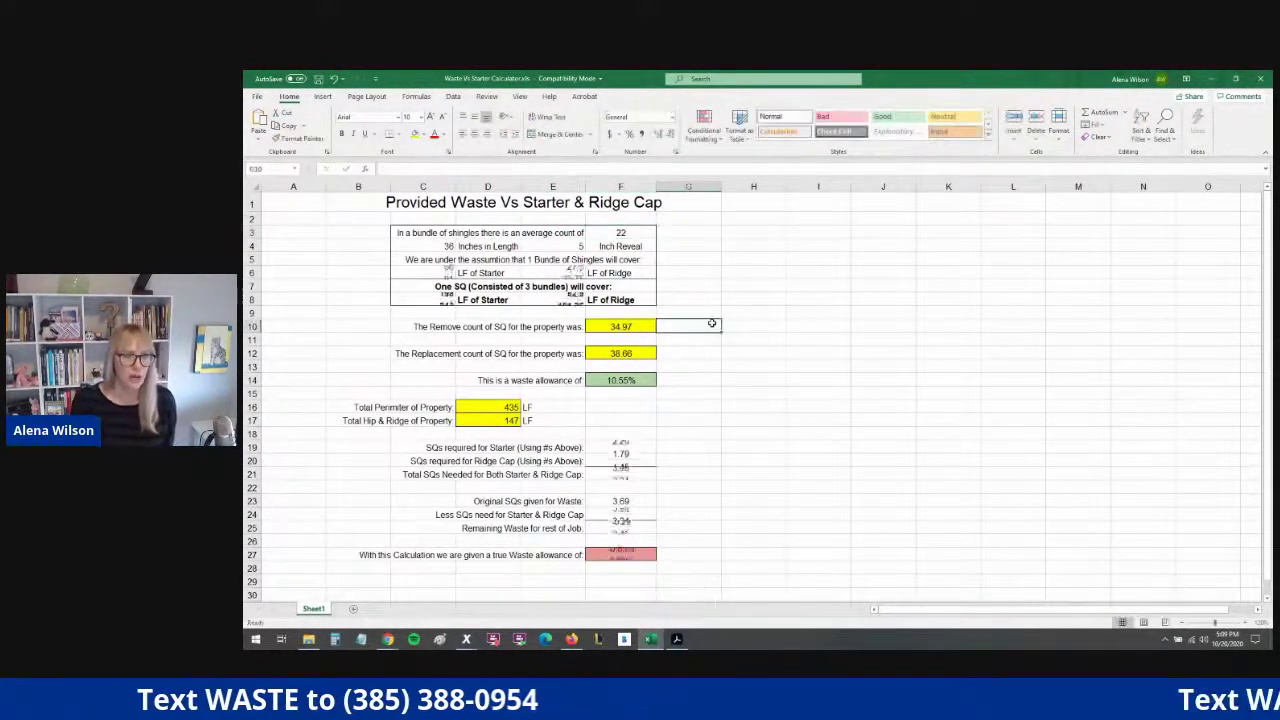
left_click(632, 235)
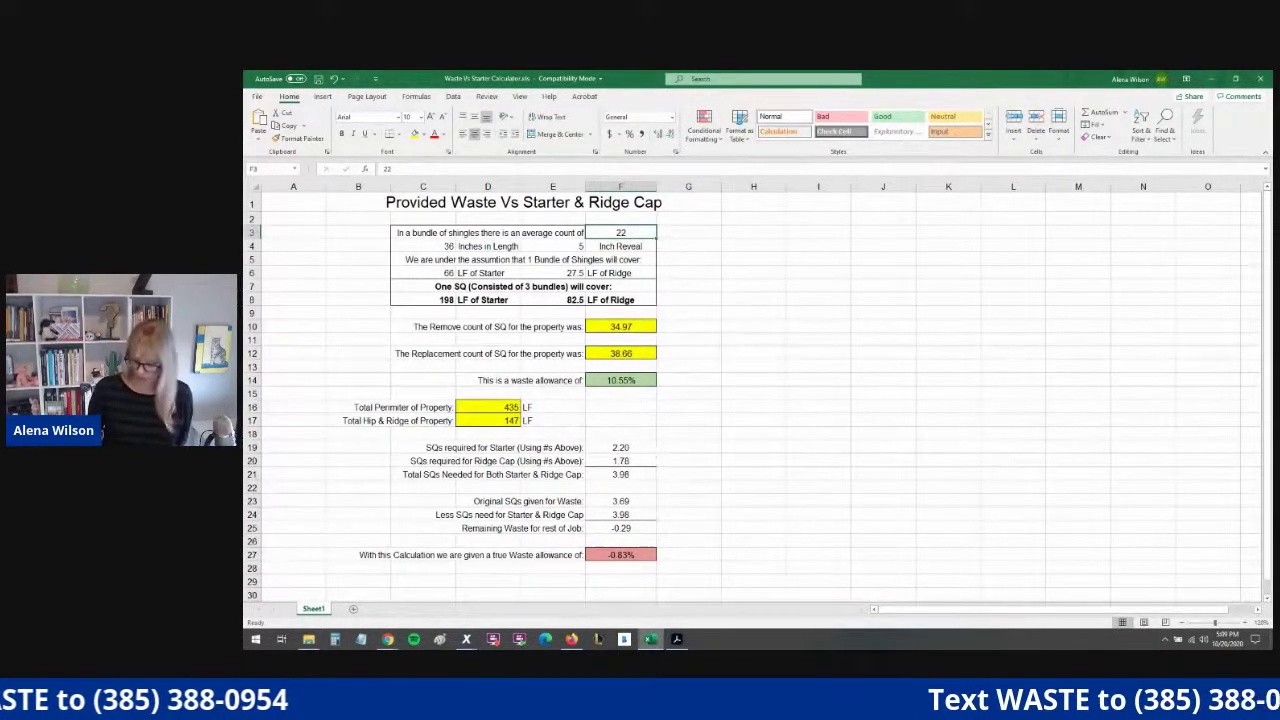
type("27")
key("Return")
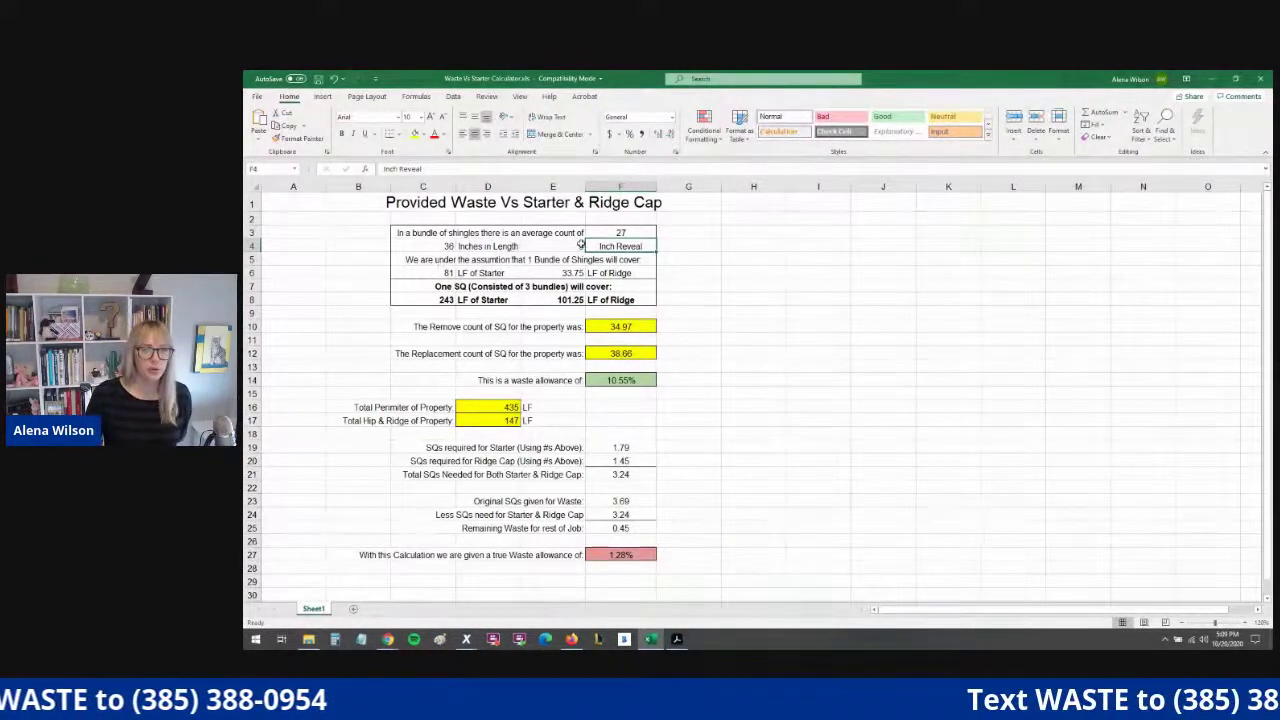
Examine the shingle length and the formulas for linear feet of starter covered by one bundle and by one SQ.
left_click(442, 248)
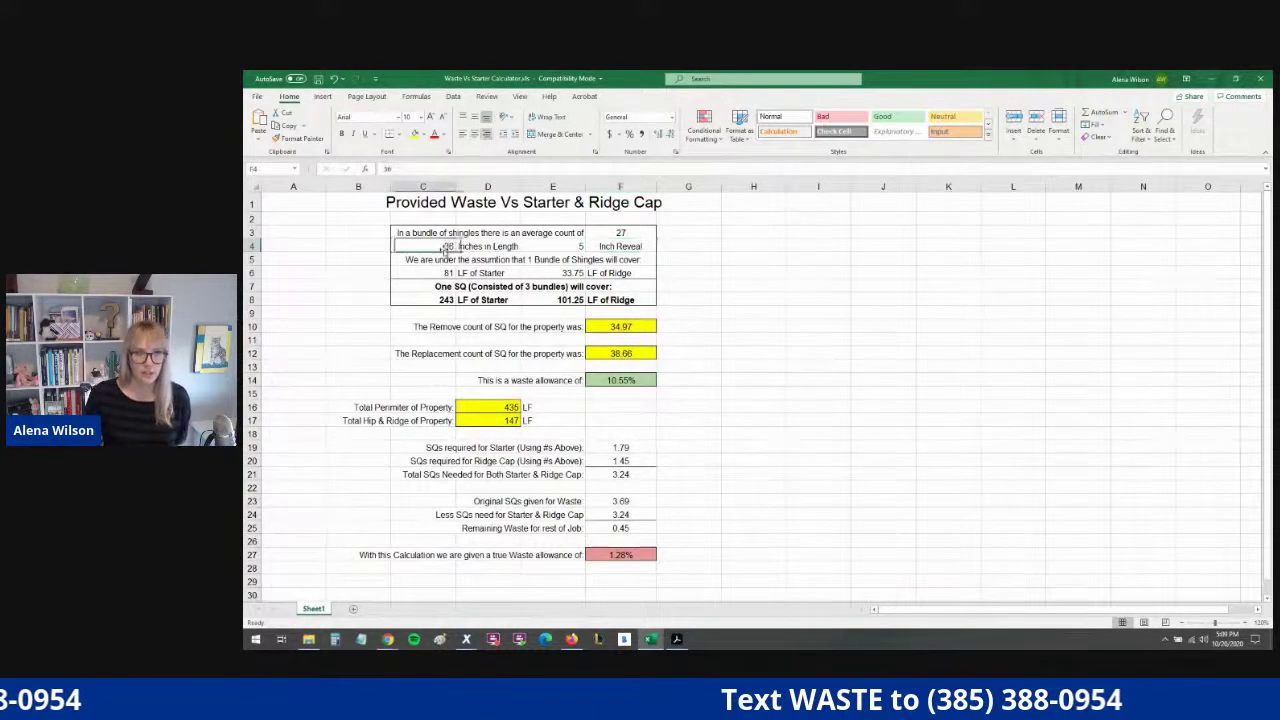
left_click(434, 264)
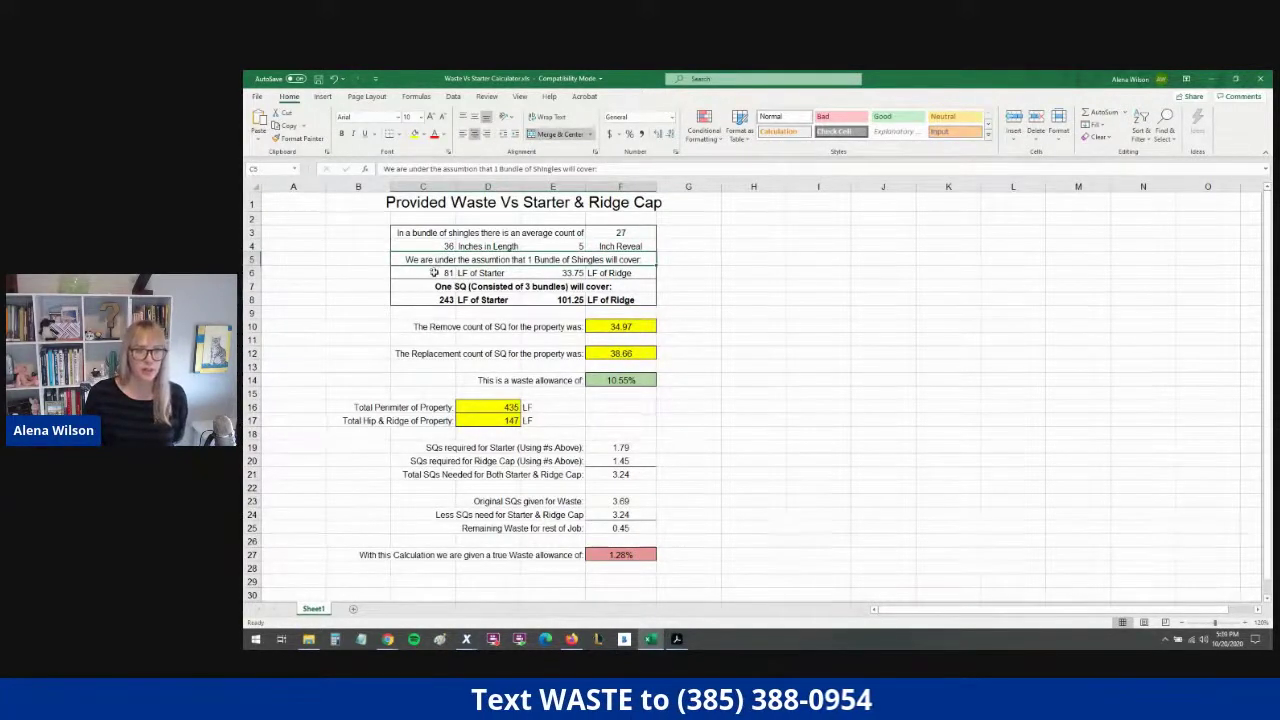
left_click(434, 272)
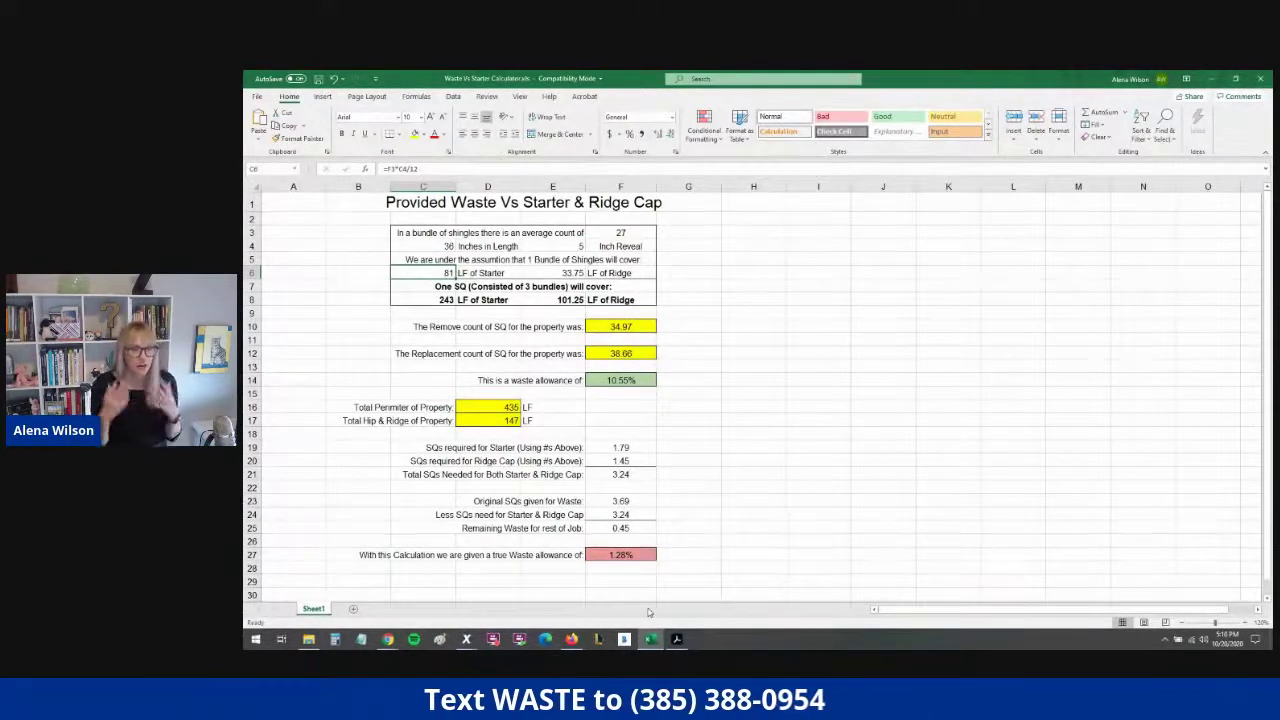
left_click(430, 298)
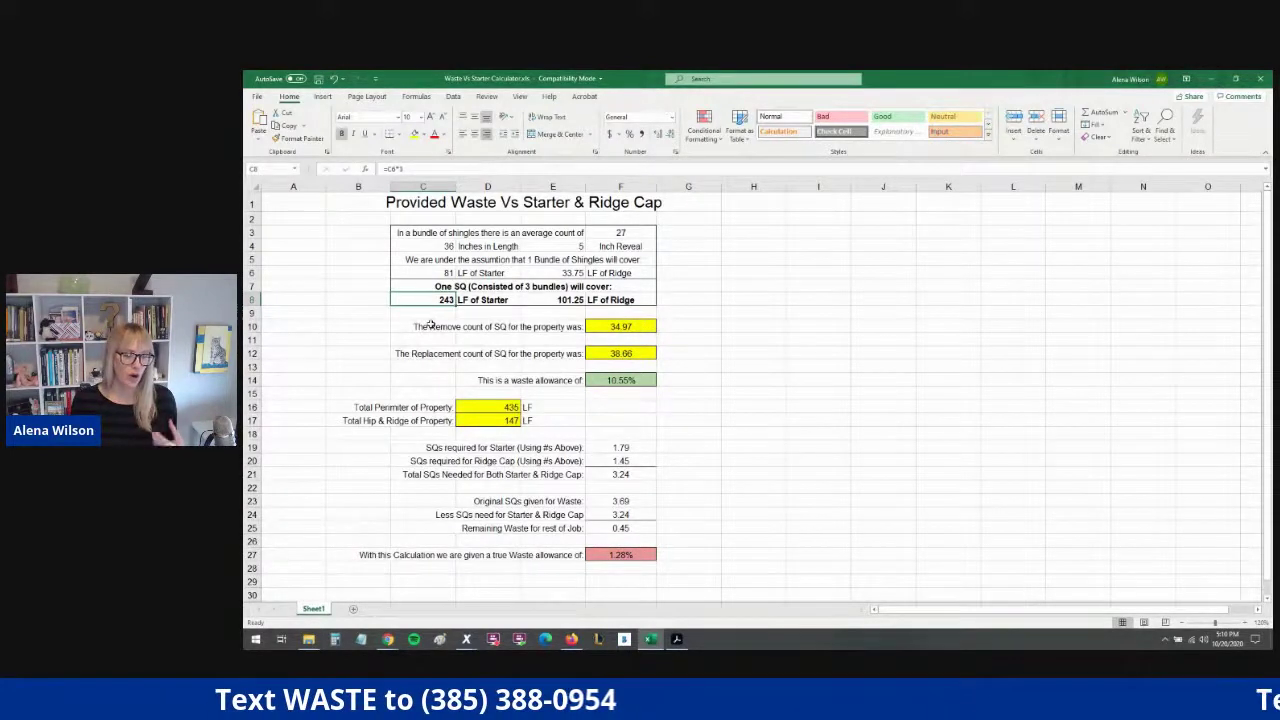
left_click(432, 273)
left_click(430, 300)
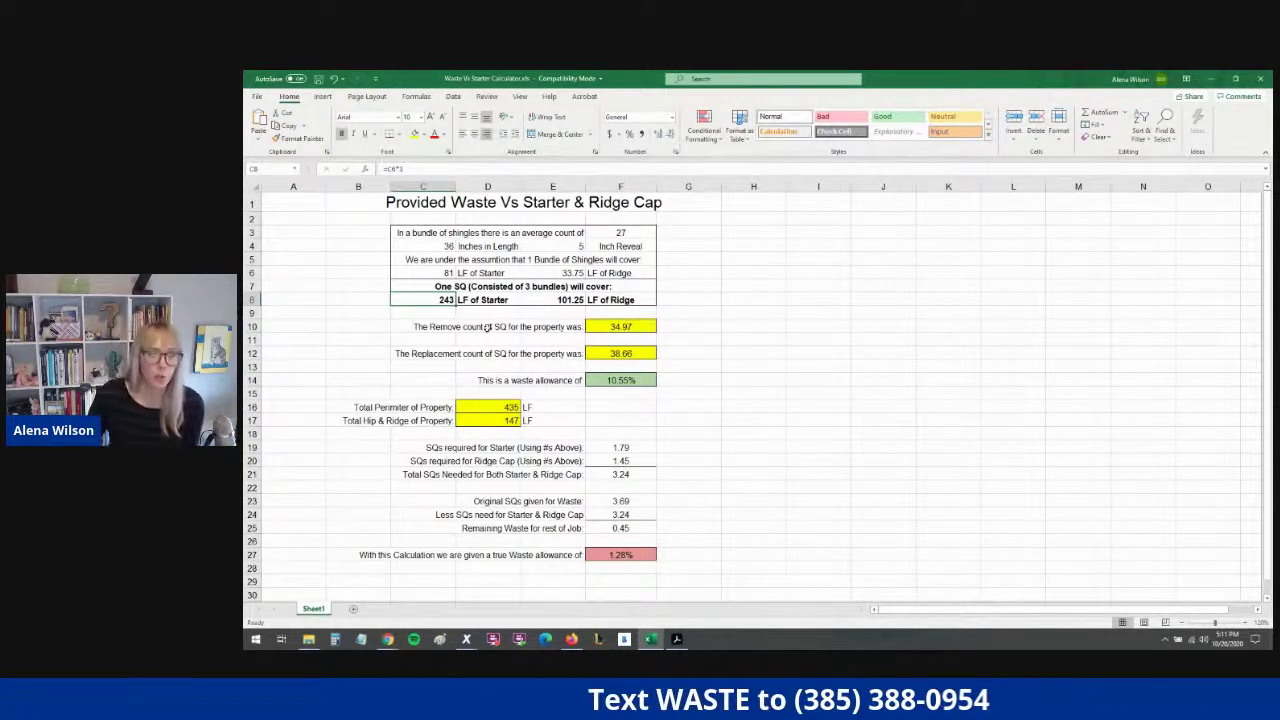
Check the roof areas in the EagleView report and set the calculator's replacement SQ count to 40.22.
left_click(594, 331)
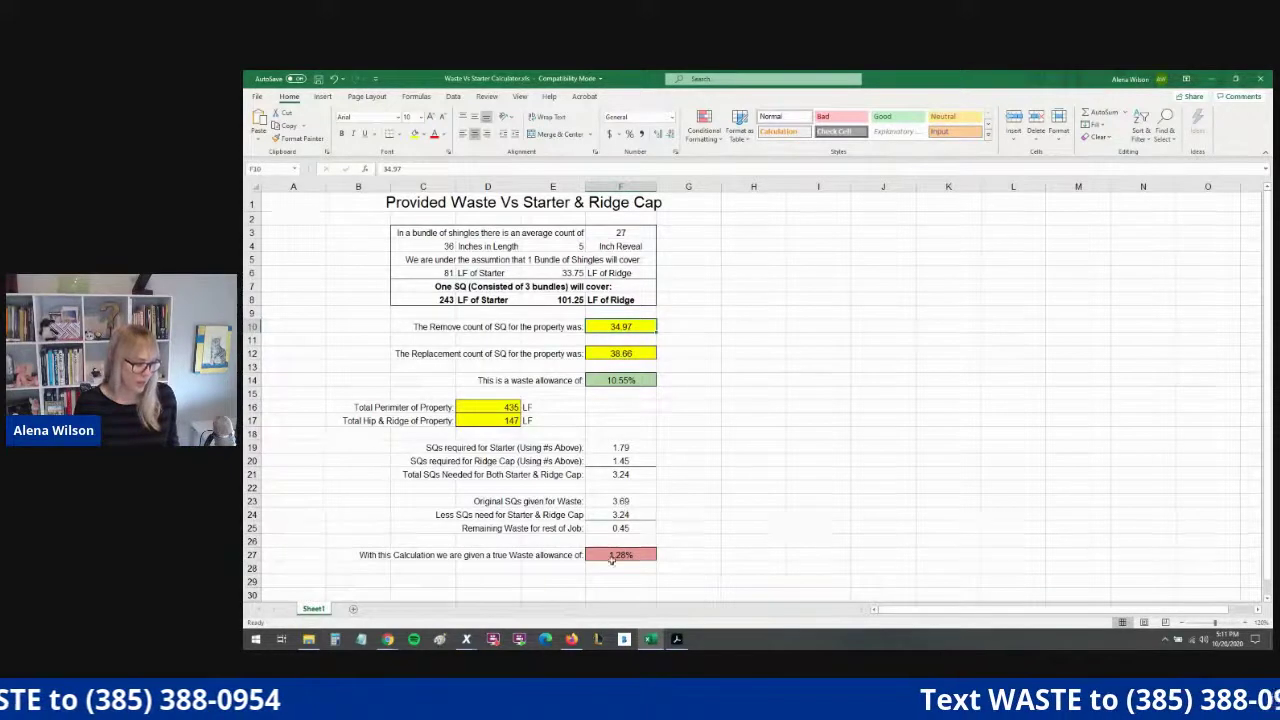
key("alt+Tab")
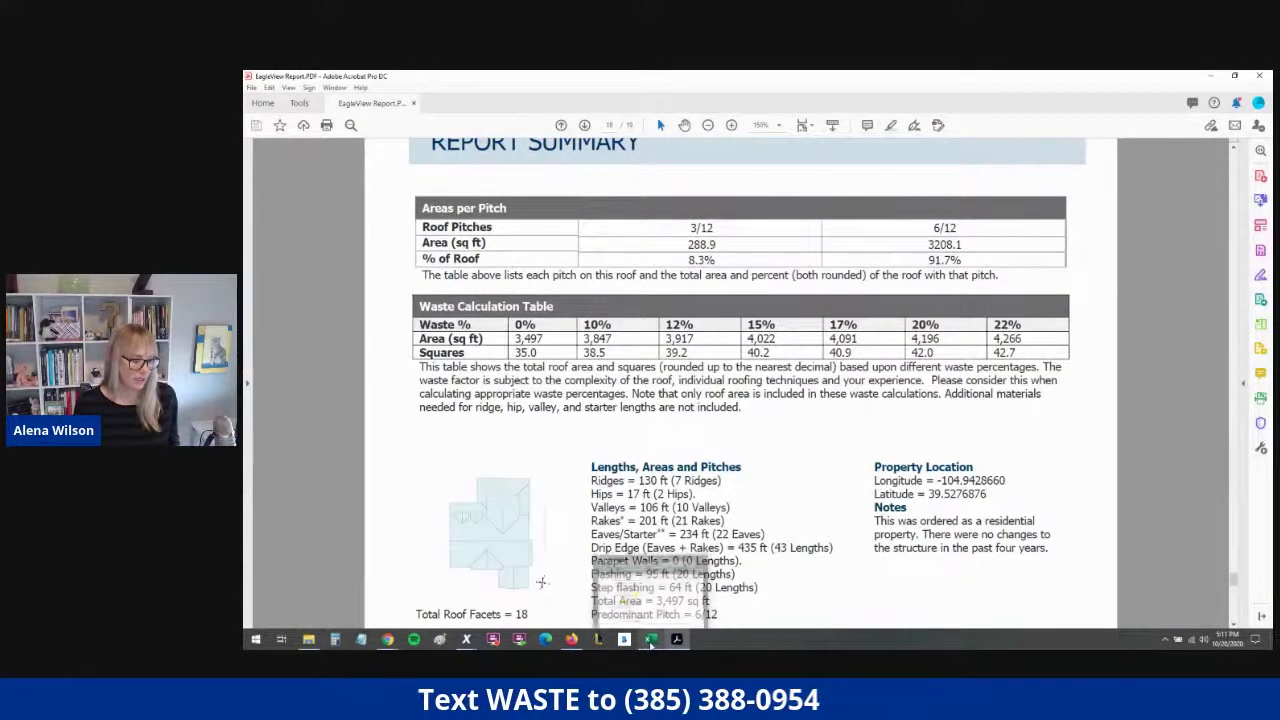
left_click(651, 640)
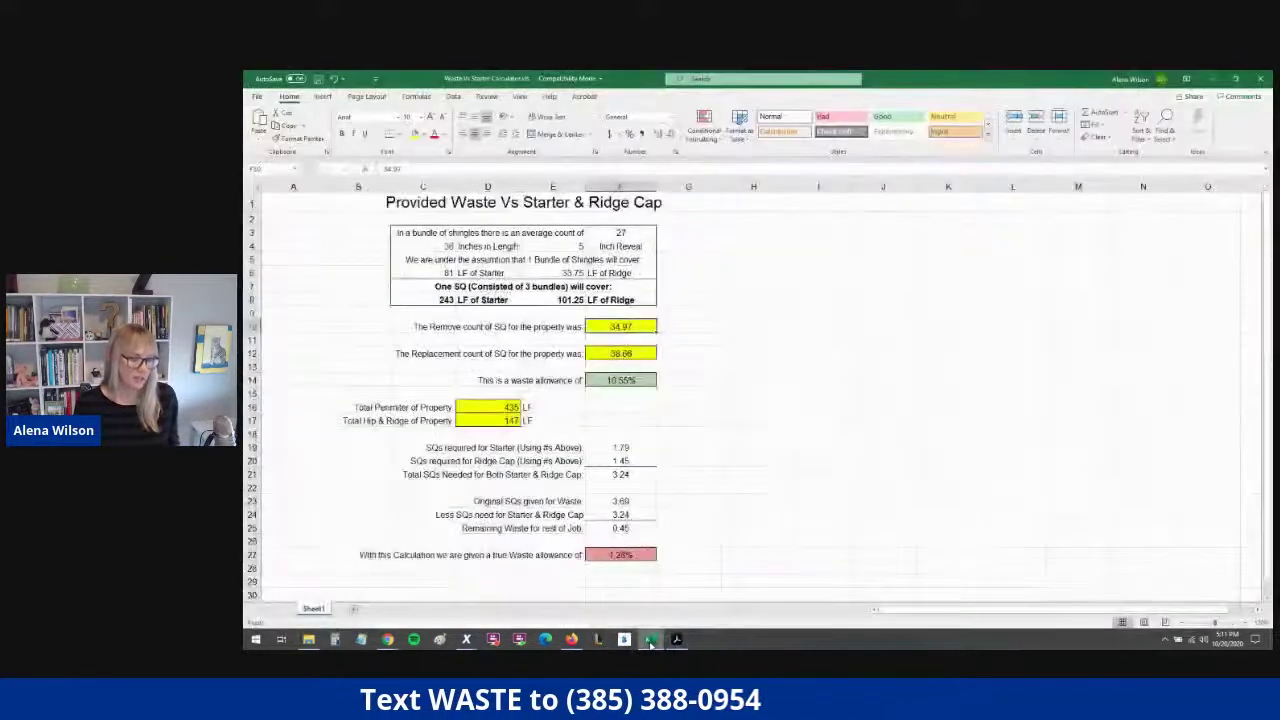
left_click(602, 357)
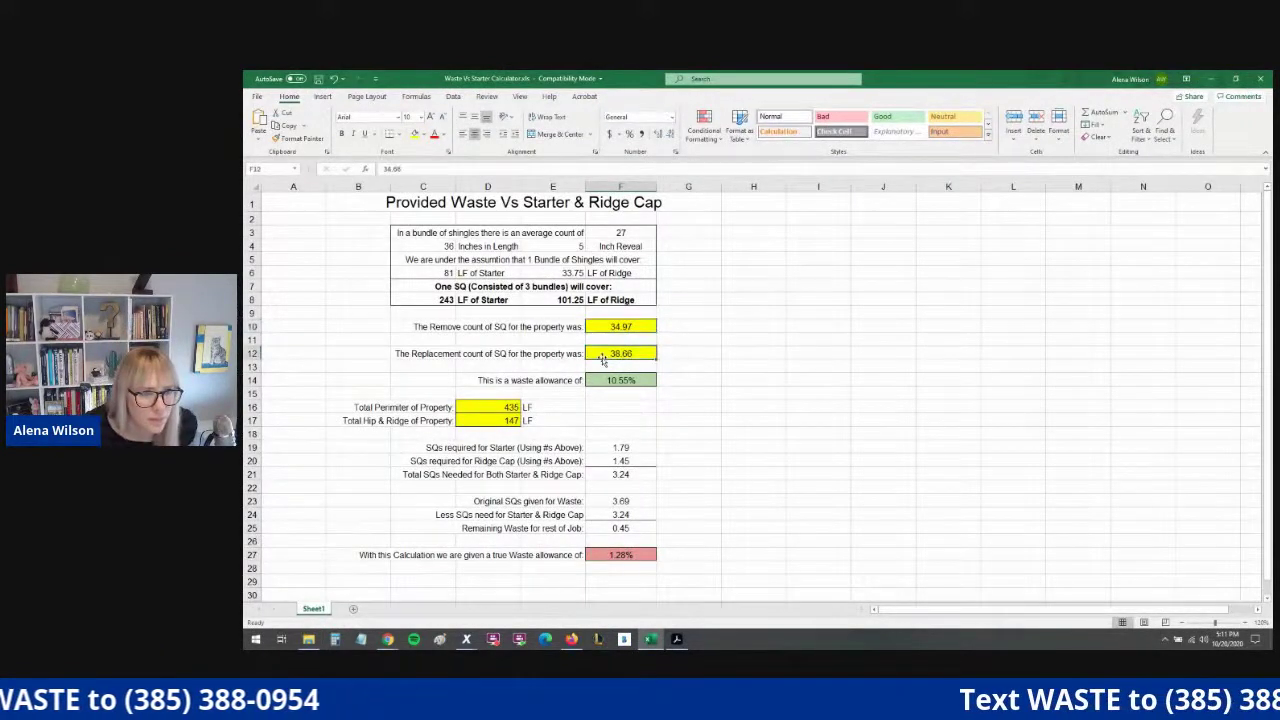
mouse_move(571, 640)
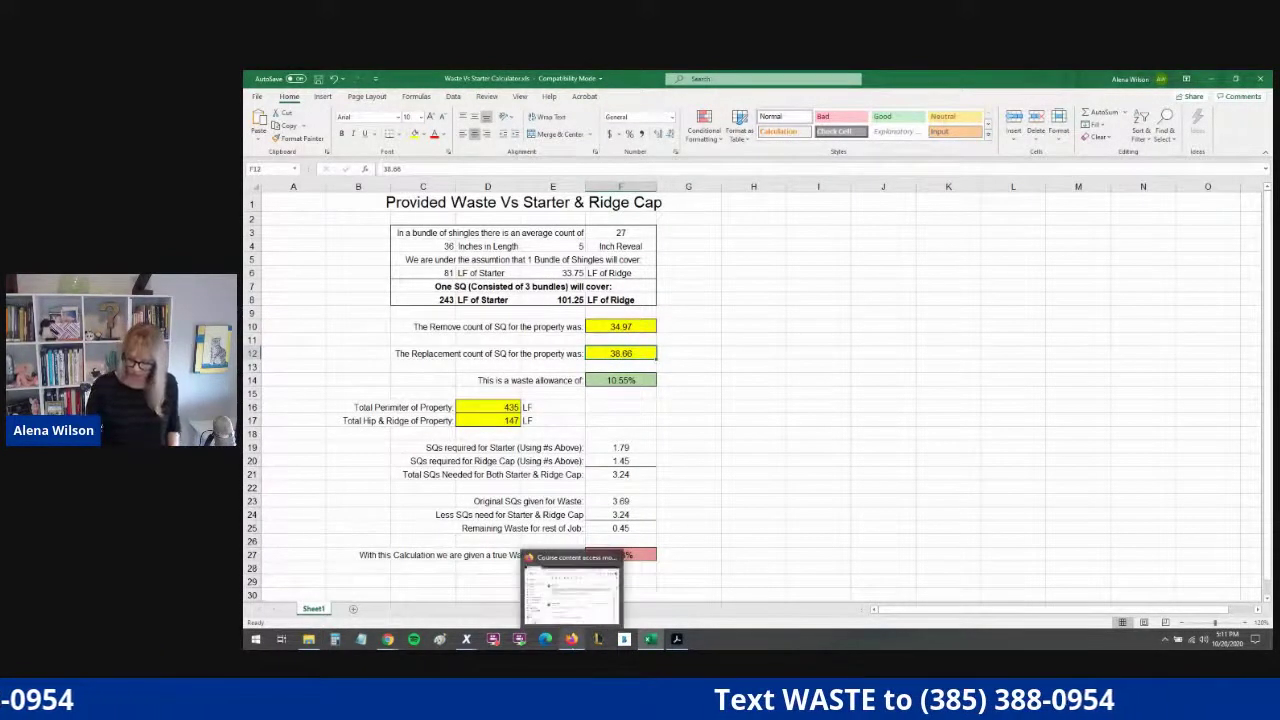
type("40.22")
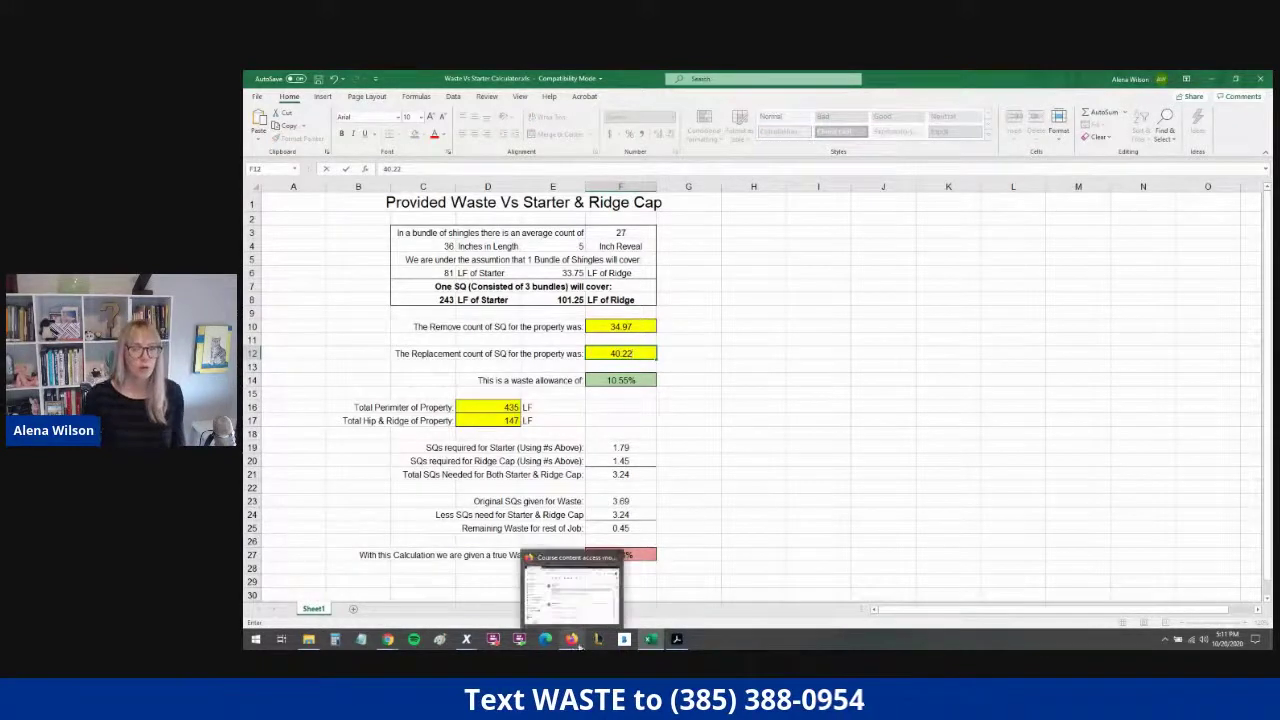
left_click(684, 404)
Compare the calculator's total perimeter and hip and ridge lengths with the lengths listed in the EagleView report.
left_click(480, 406)
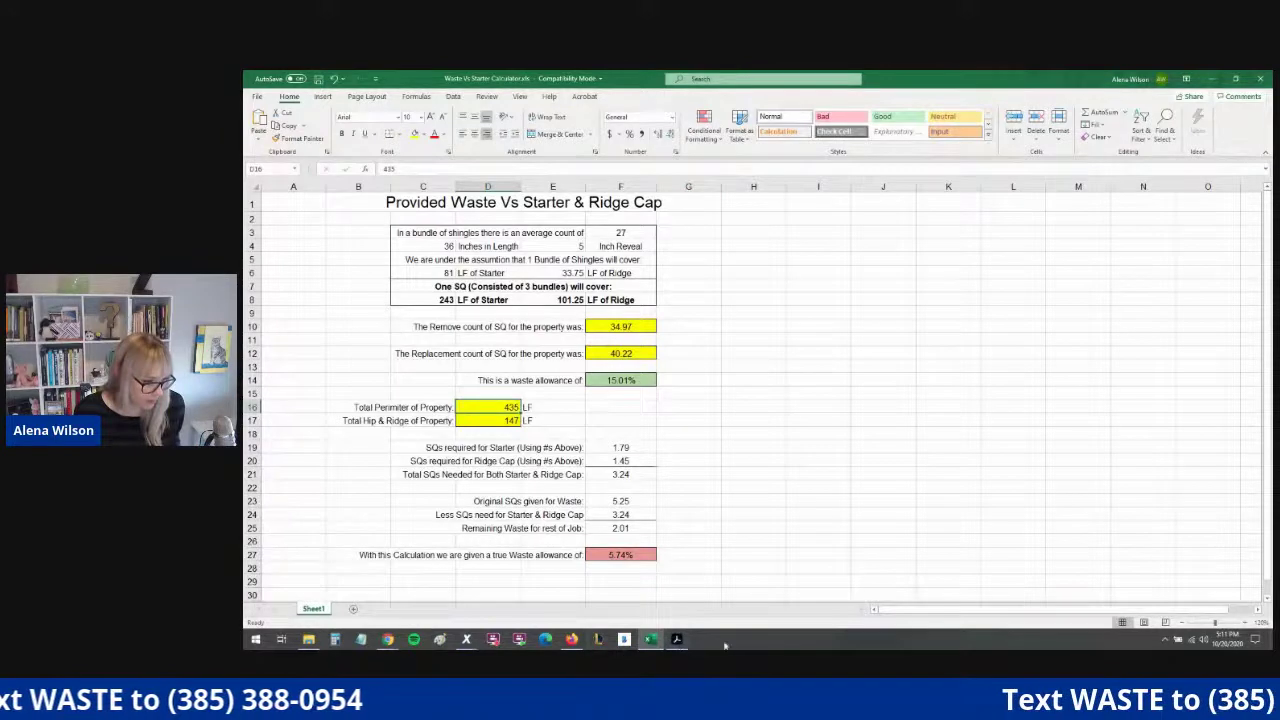
left_click(670, 641)
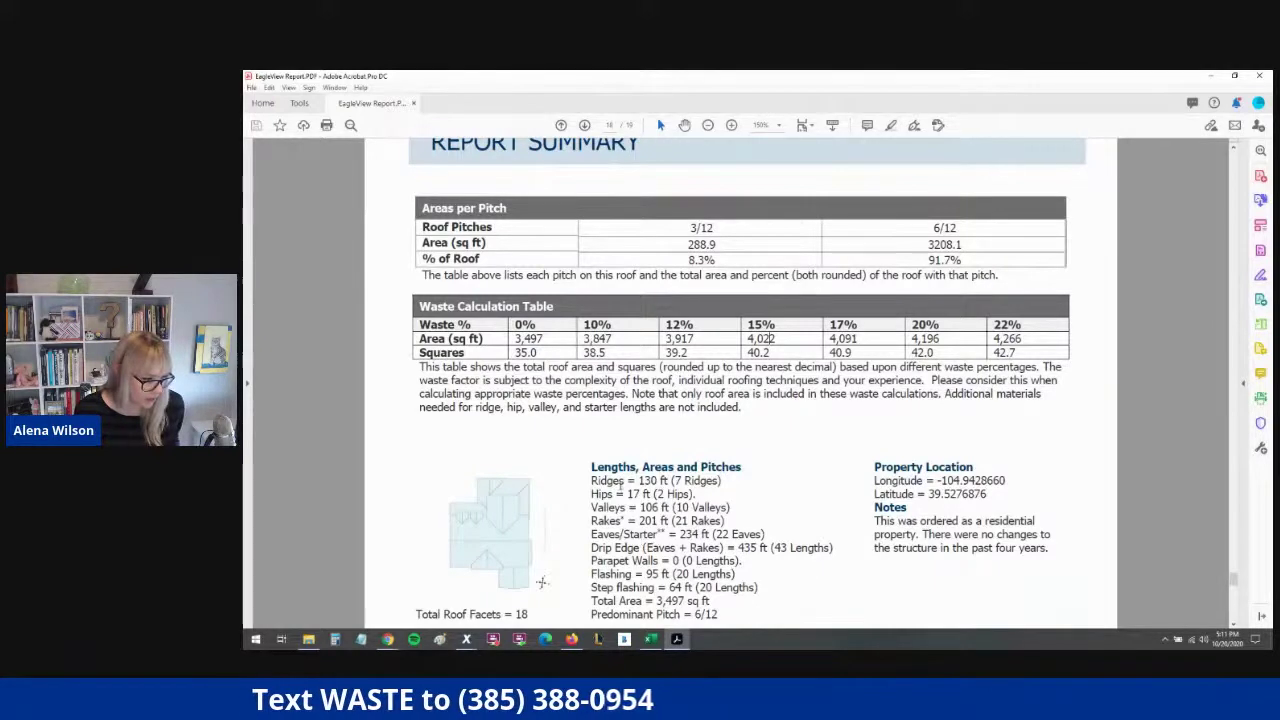
left_click(648, 641)
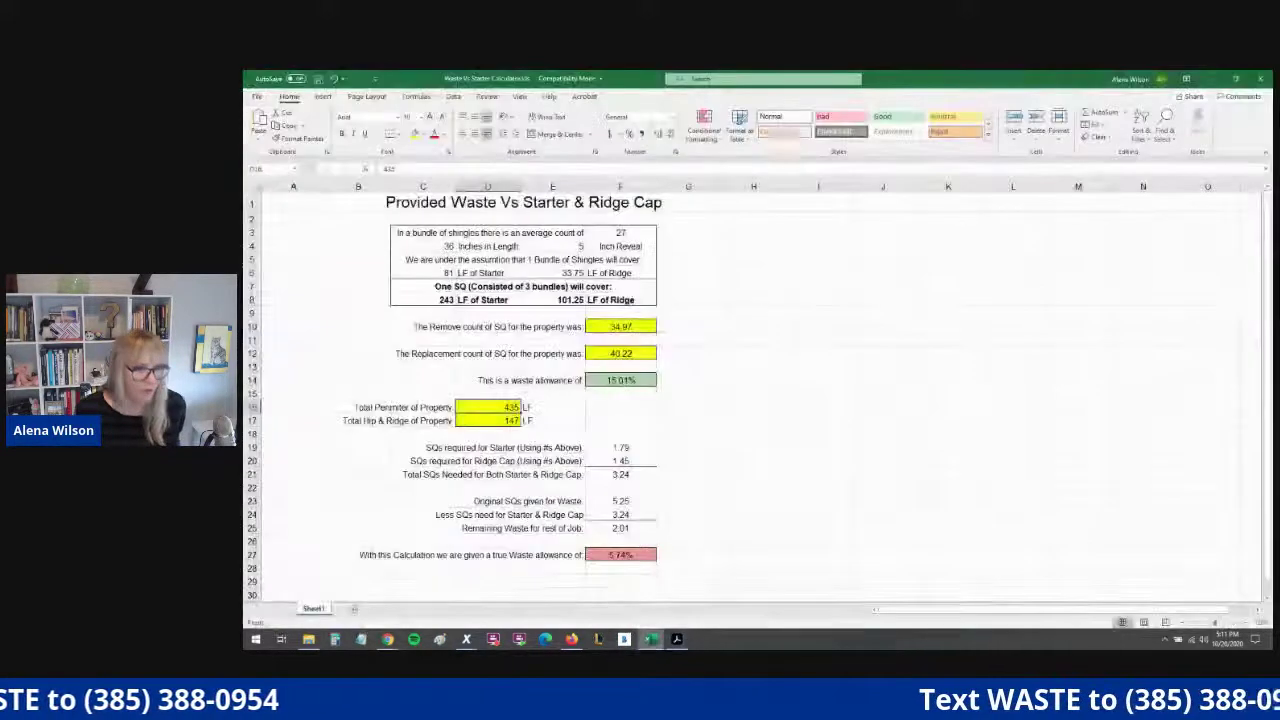
left_click(487, 422)
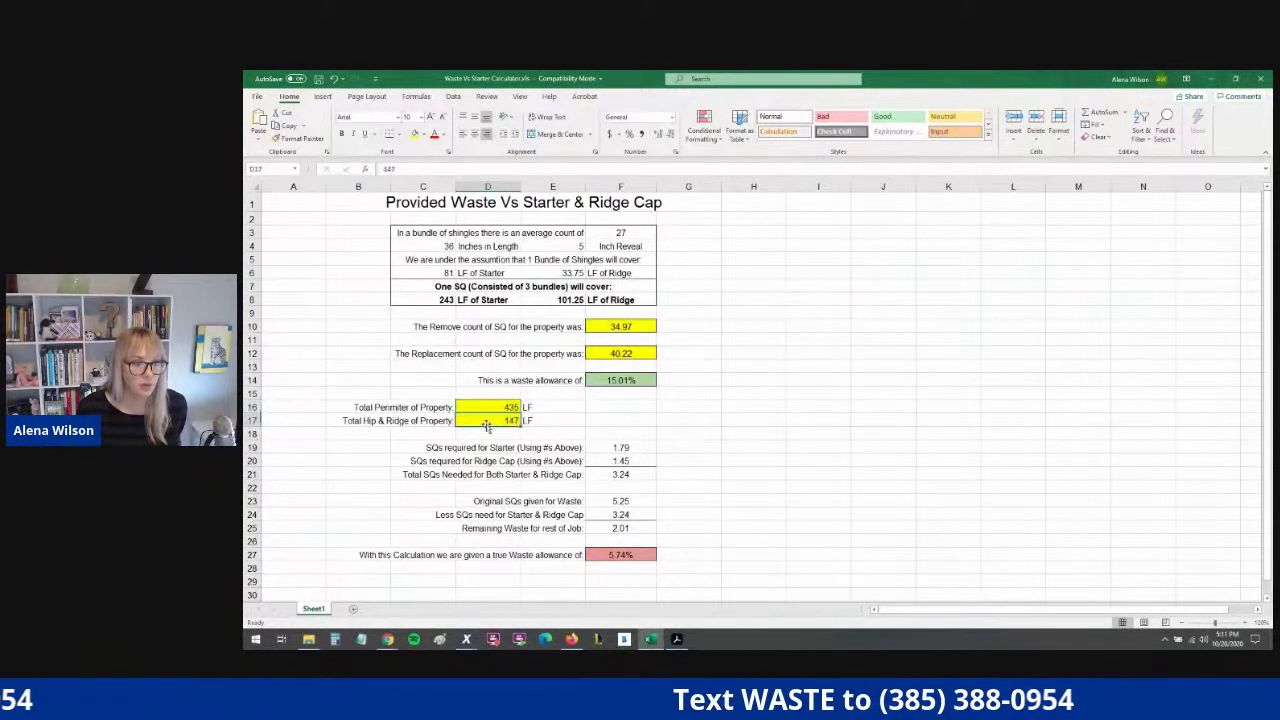
Review the waste allowance, the SQs required for starter and ridge cap, and the original SQs given for waste.
left_click(606, 448)
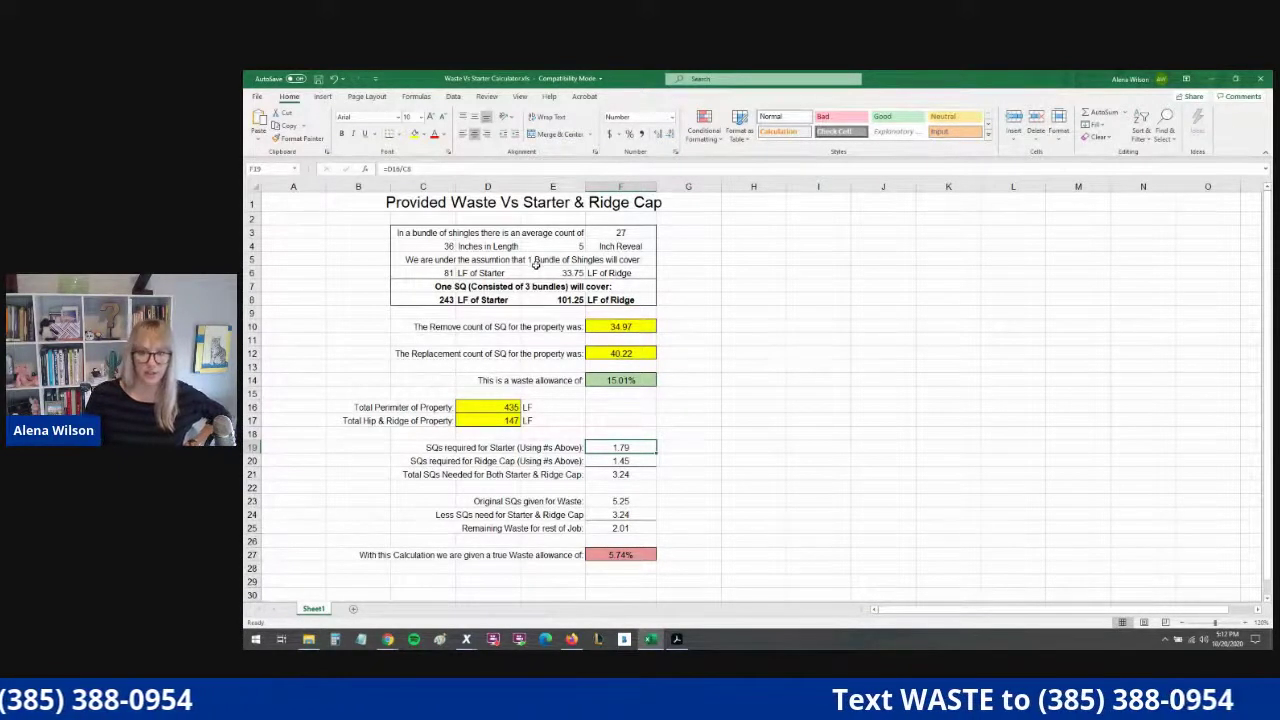
left_click(603, 383)
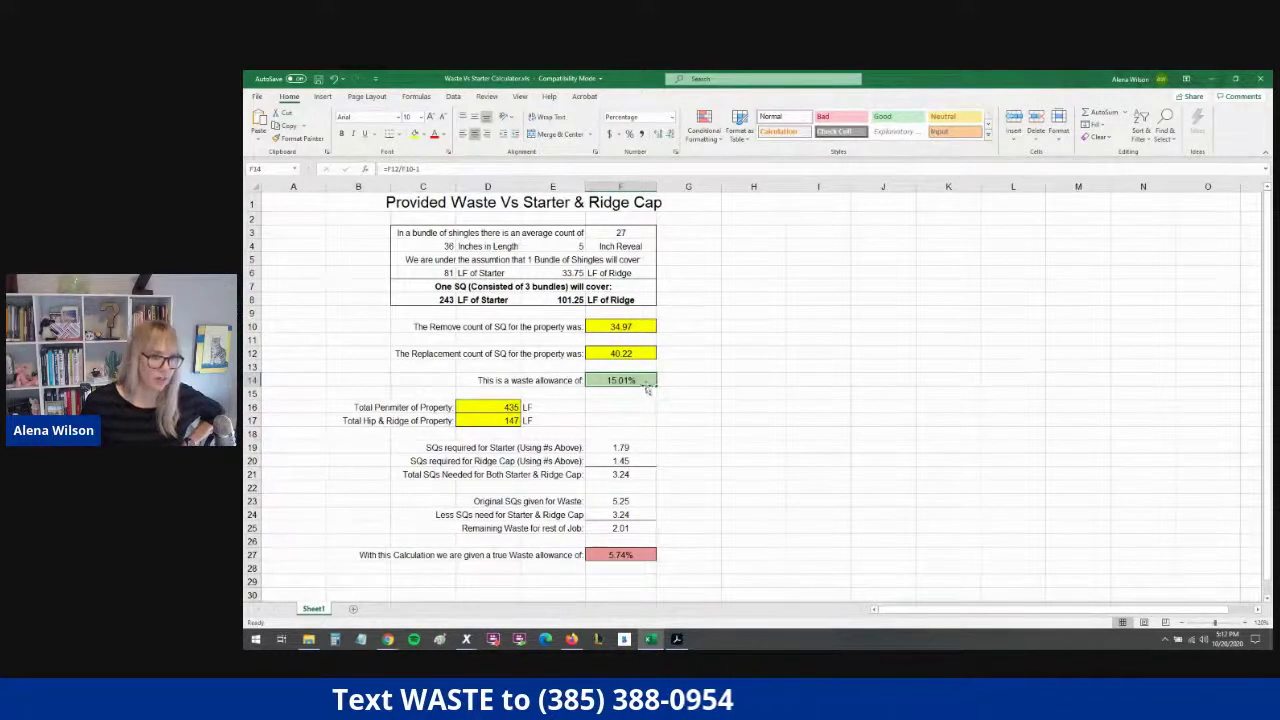
left_click(636, 460)
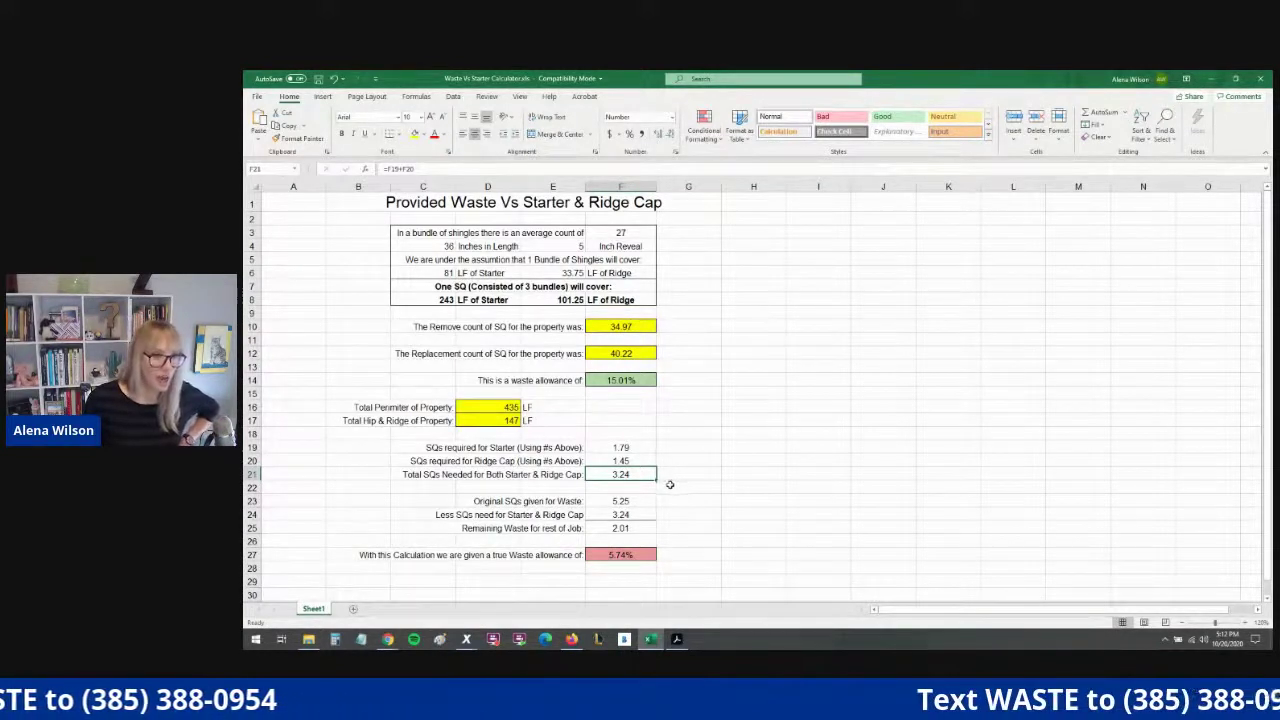
left_click(650, 356)
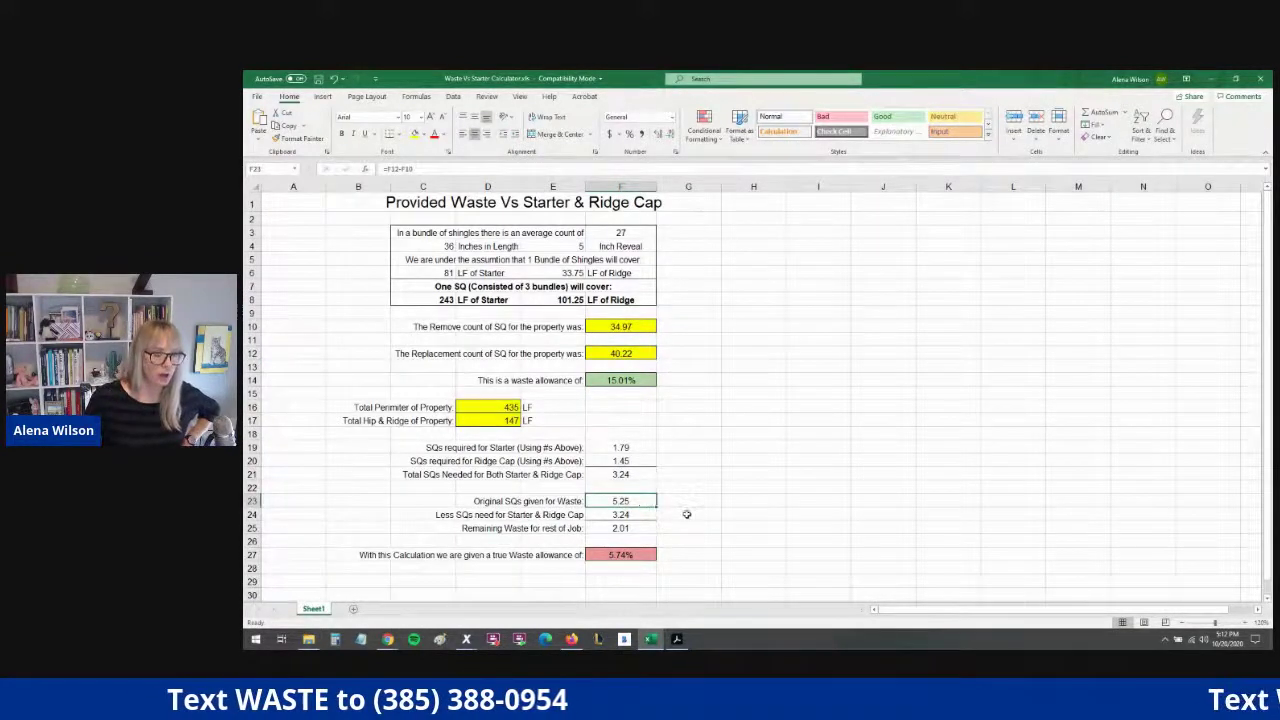
Review how the remove and replacement SQ counts lead to the original waste, remaining waste and true waste allowance in the calculator.
left_click(620, 354)
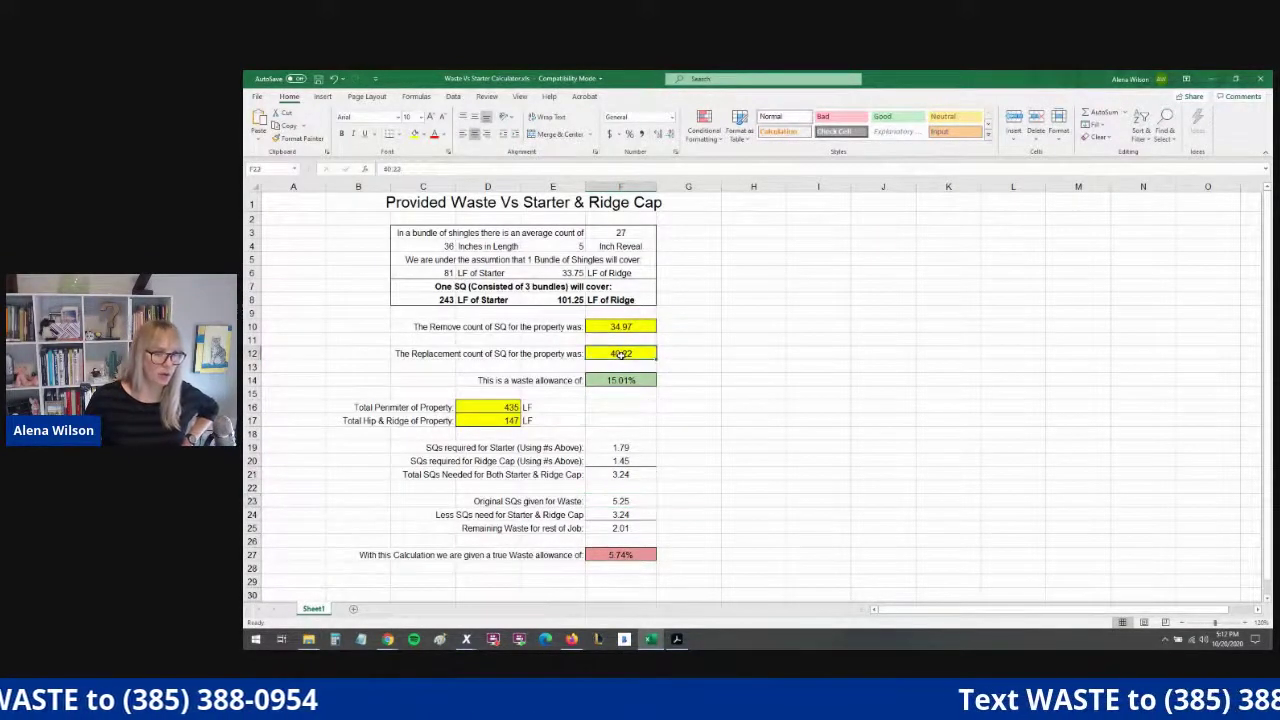
left_click(620, 327)
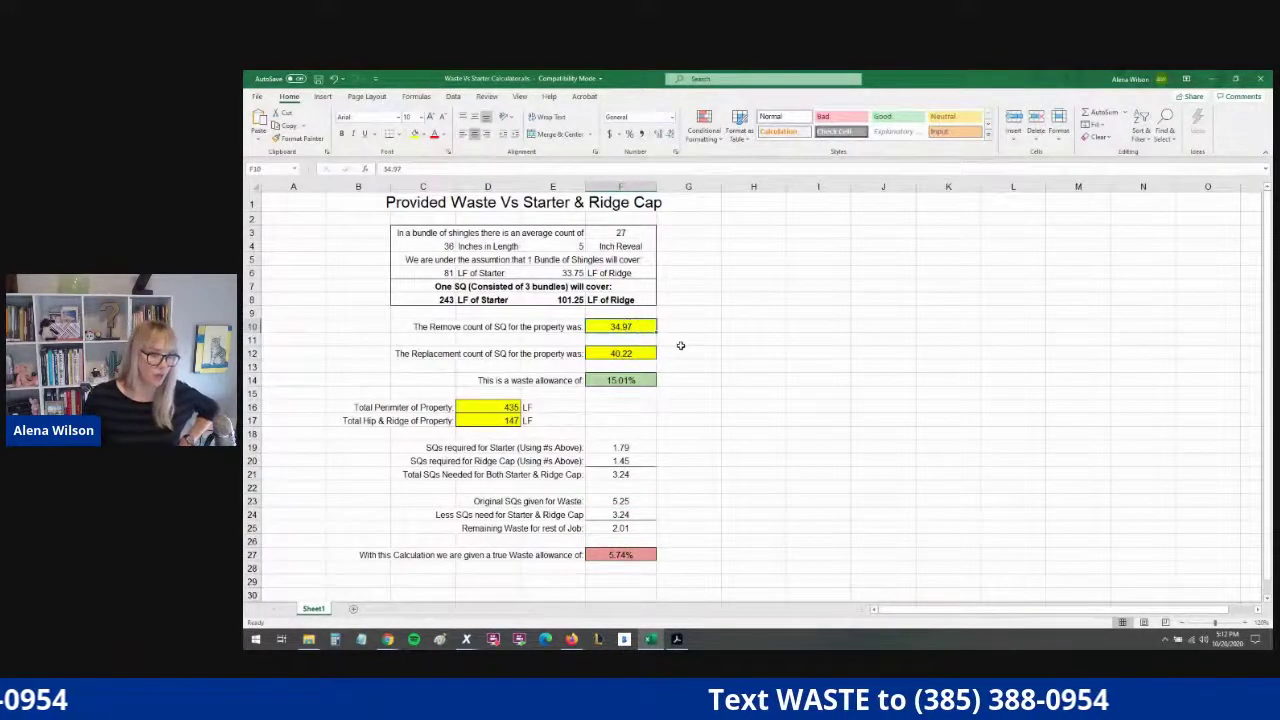
left_click(642, 503)
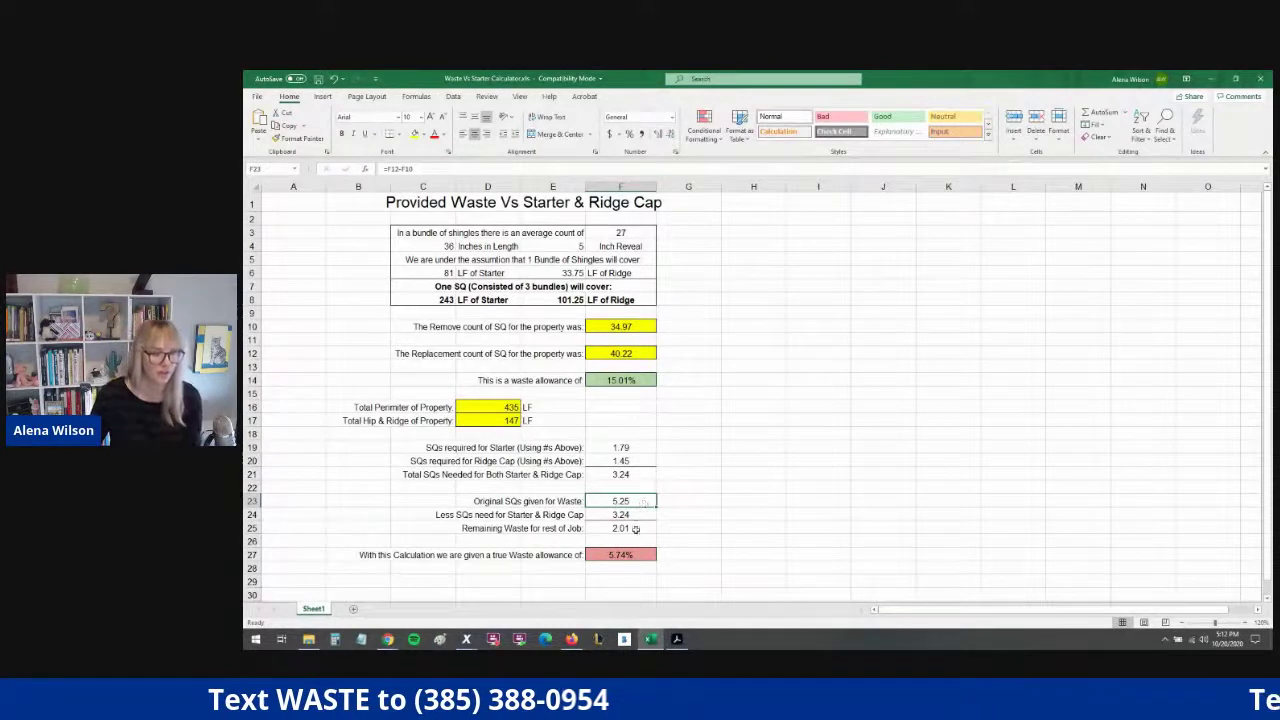
mouse_move(651, 639)
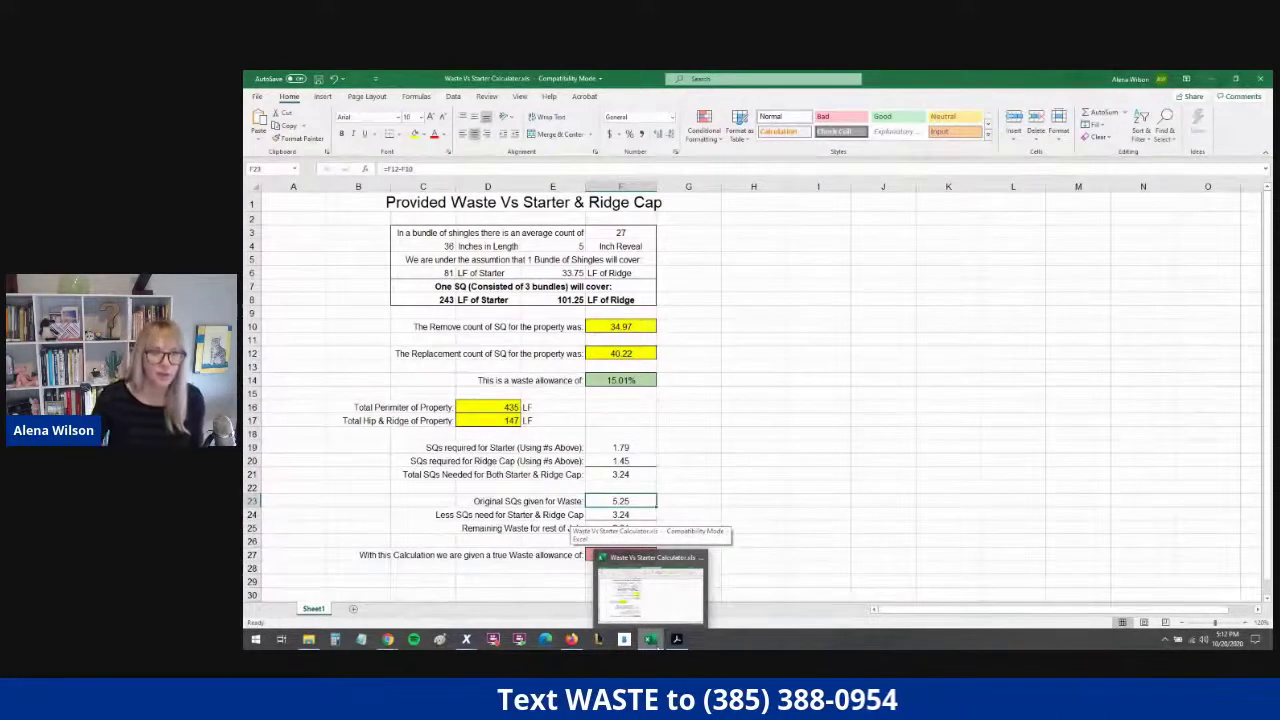
left_click(626, 514)
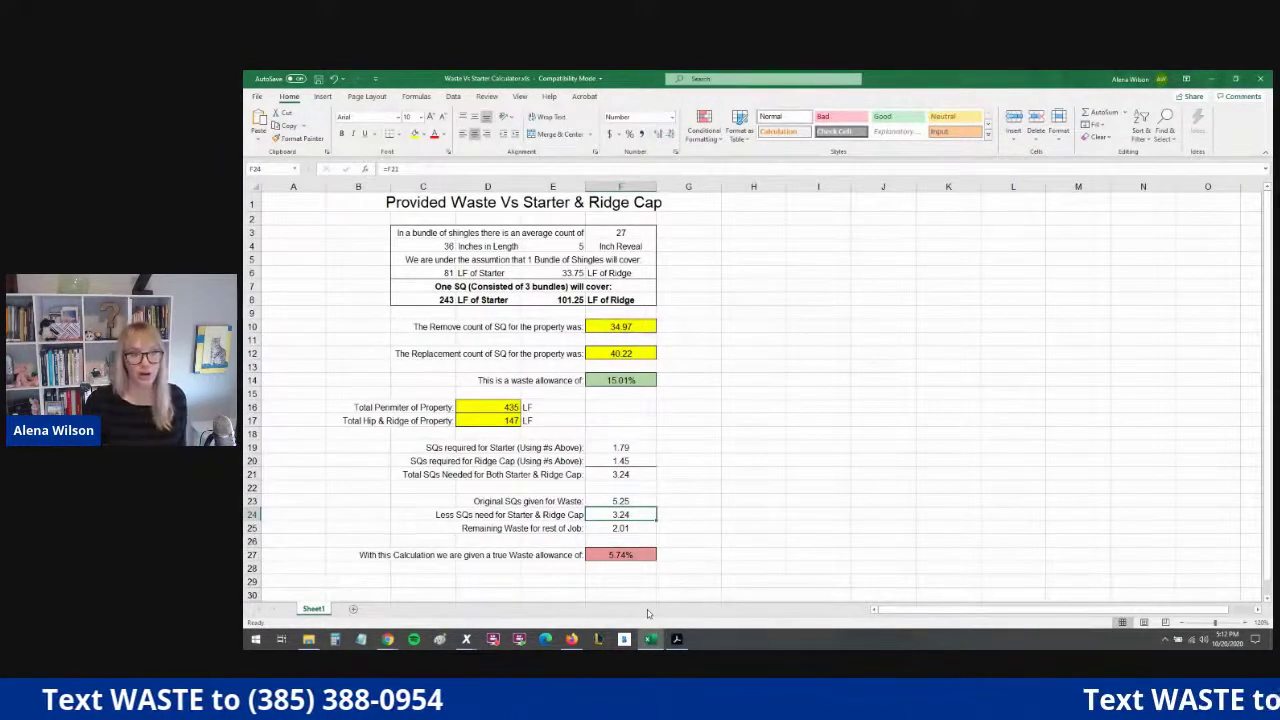
left_click(622, 528)
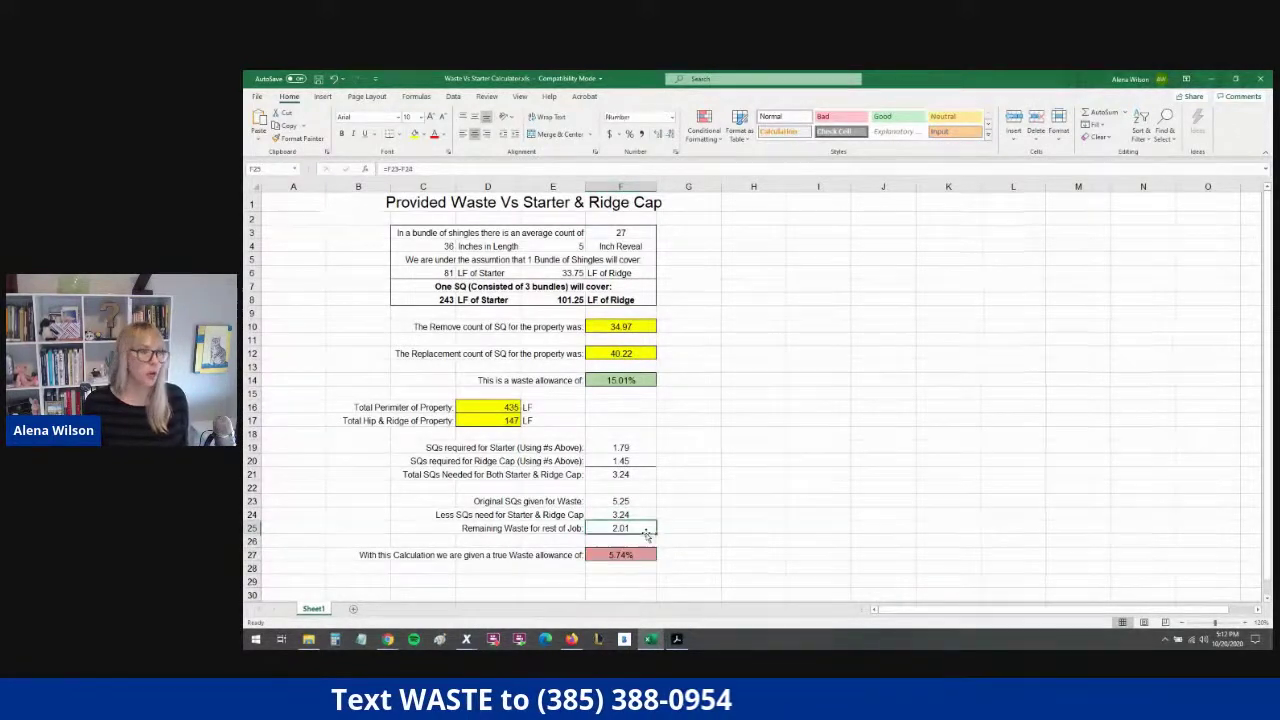
left_click(634, 553)
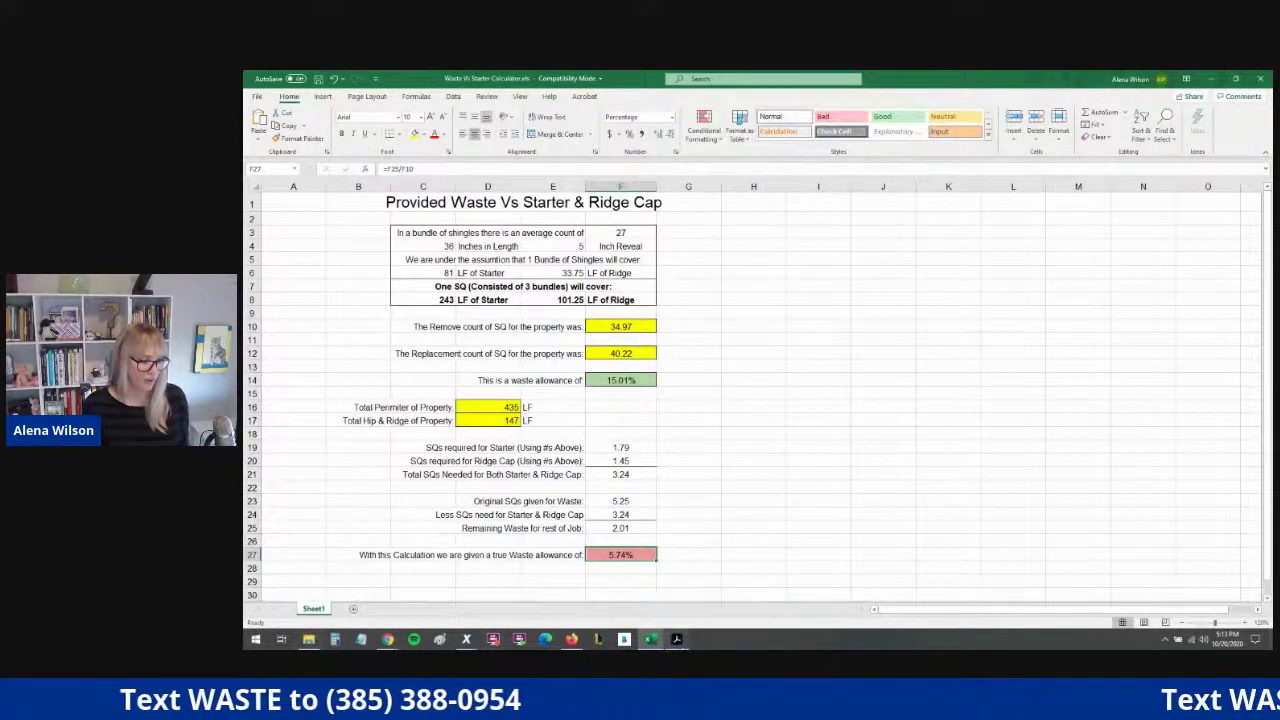
Examine the EagleView report's waste calculation table and select its note about additional materials for ridge, hip, valley and starter lengths.
left_click(676, 639)
double_click(768, 339)
left_click(762, 352)
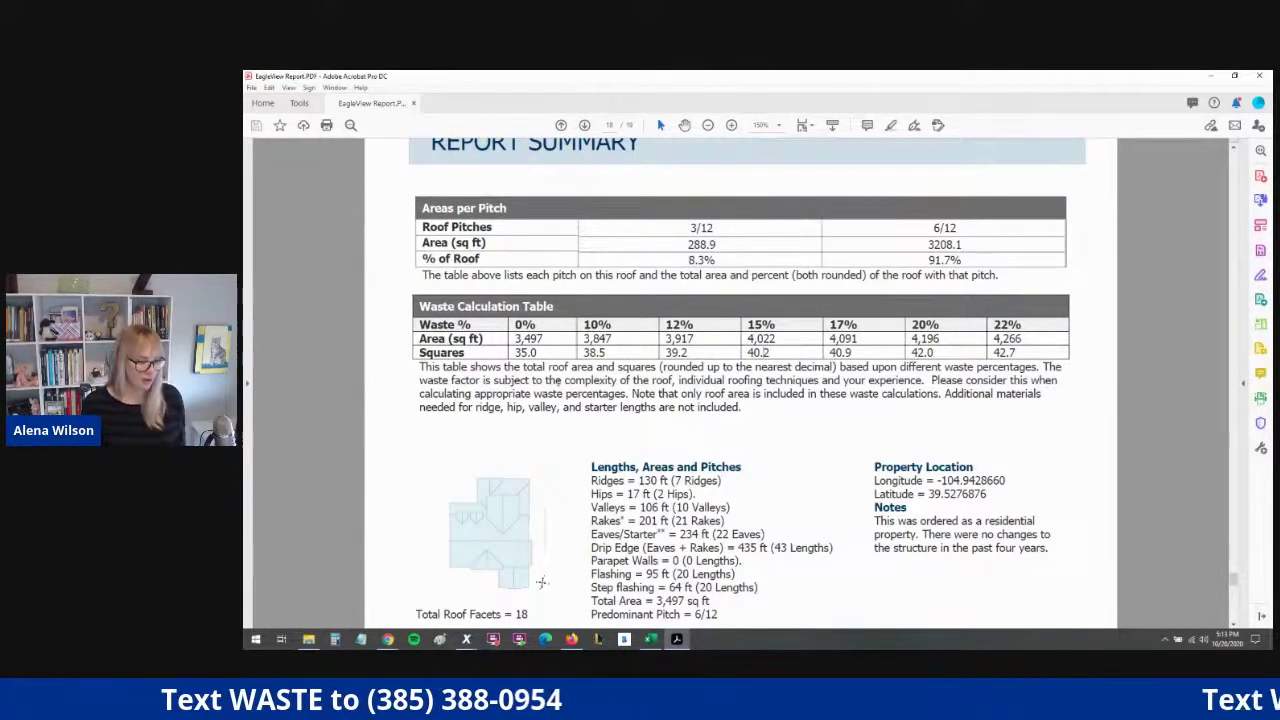
left_click_drag(632, 396, 744, 421)
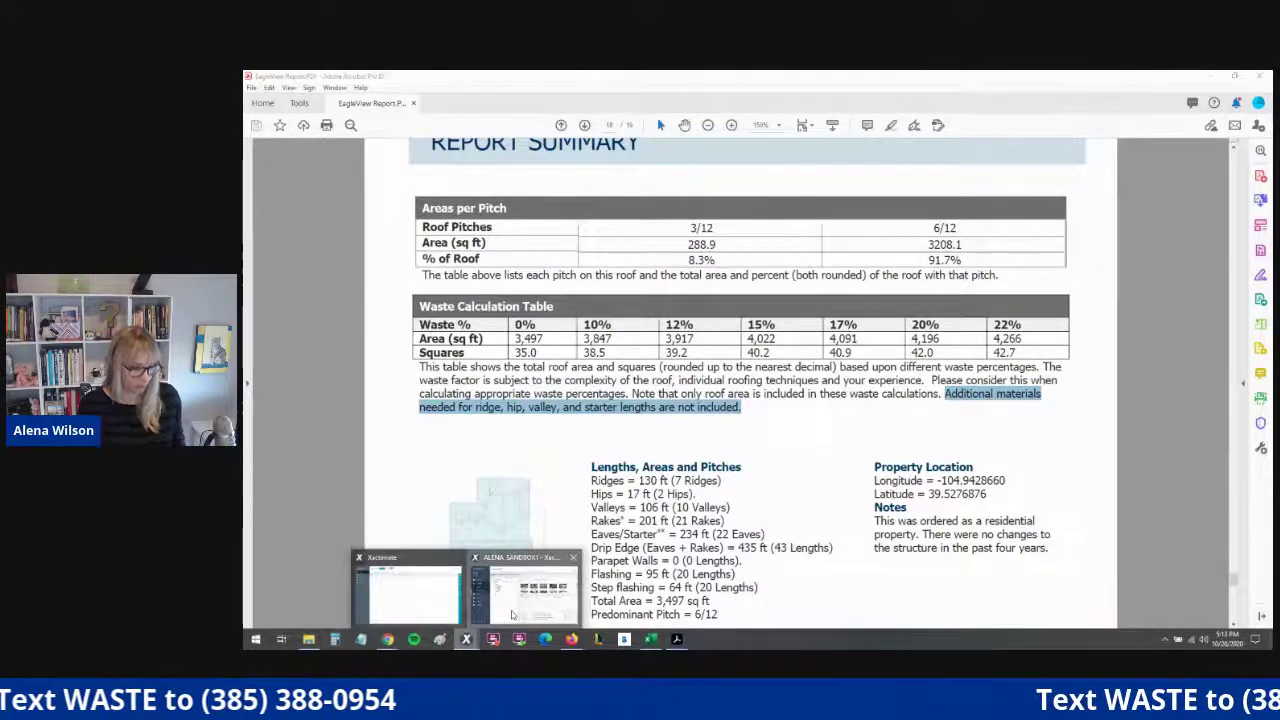
Switch to the Xactimate estimate and insert the "4. LAM JAN 2018" ridge note template on the standard profile ridge cap item.
left_click(466, 639)
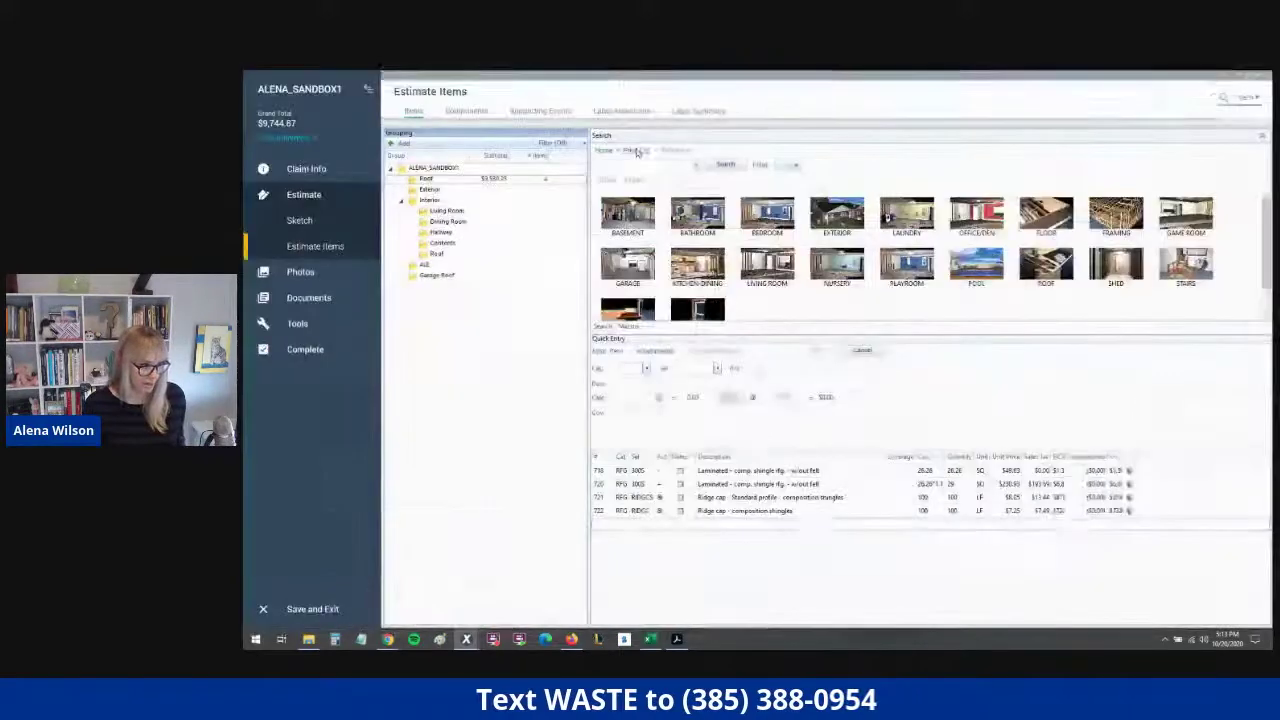
double_click(640, 148)
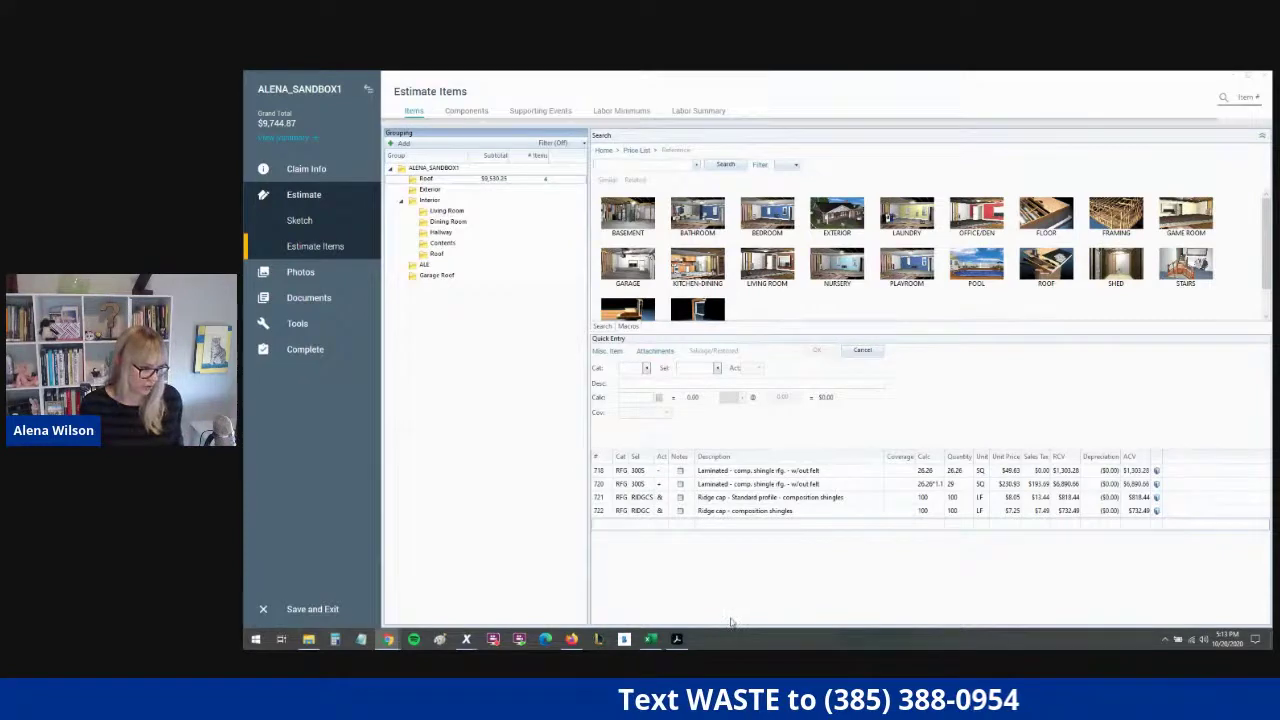
left_click(651, 639)
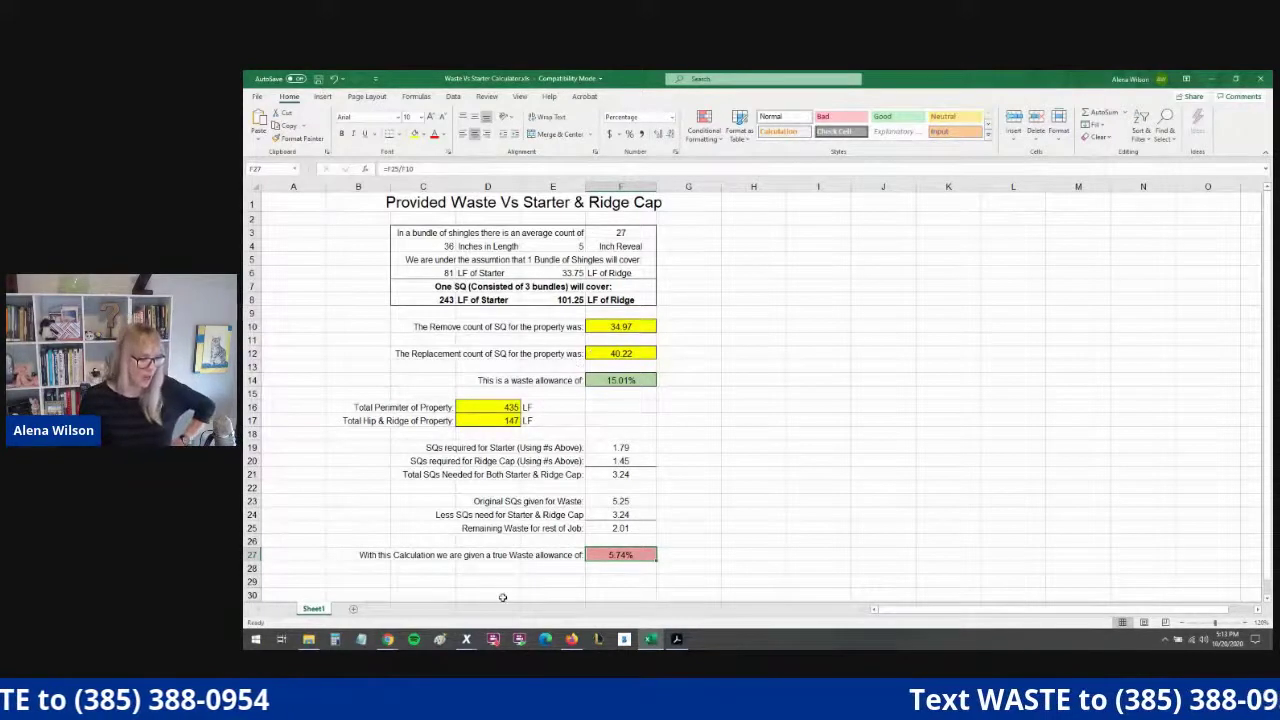
left_click(466, 639)
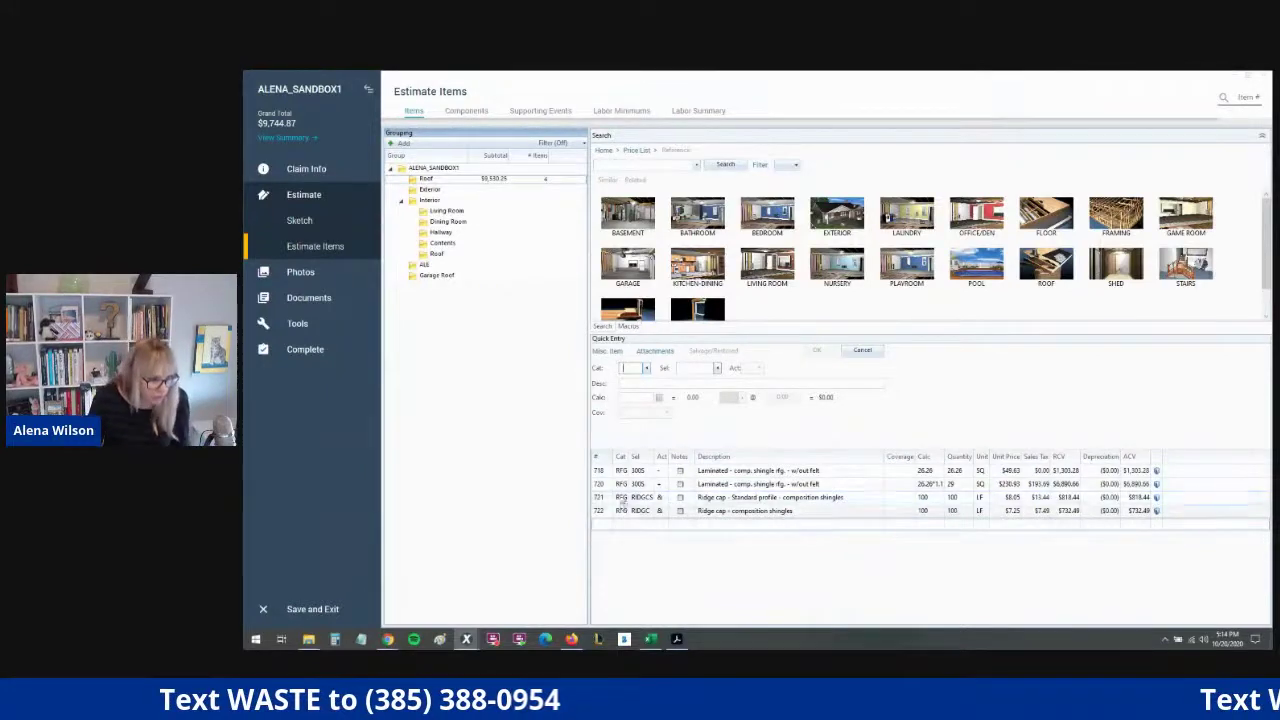
left_click(684, 497)
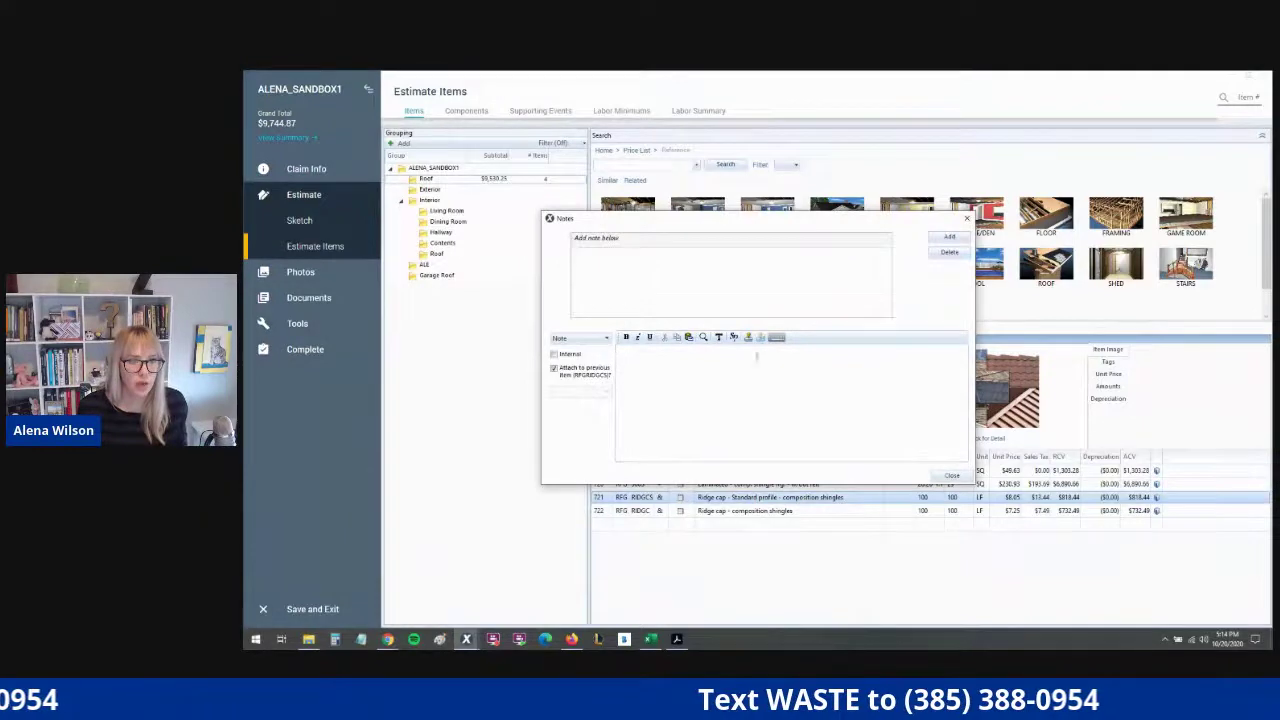
left_click(750, 338)
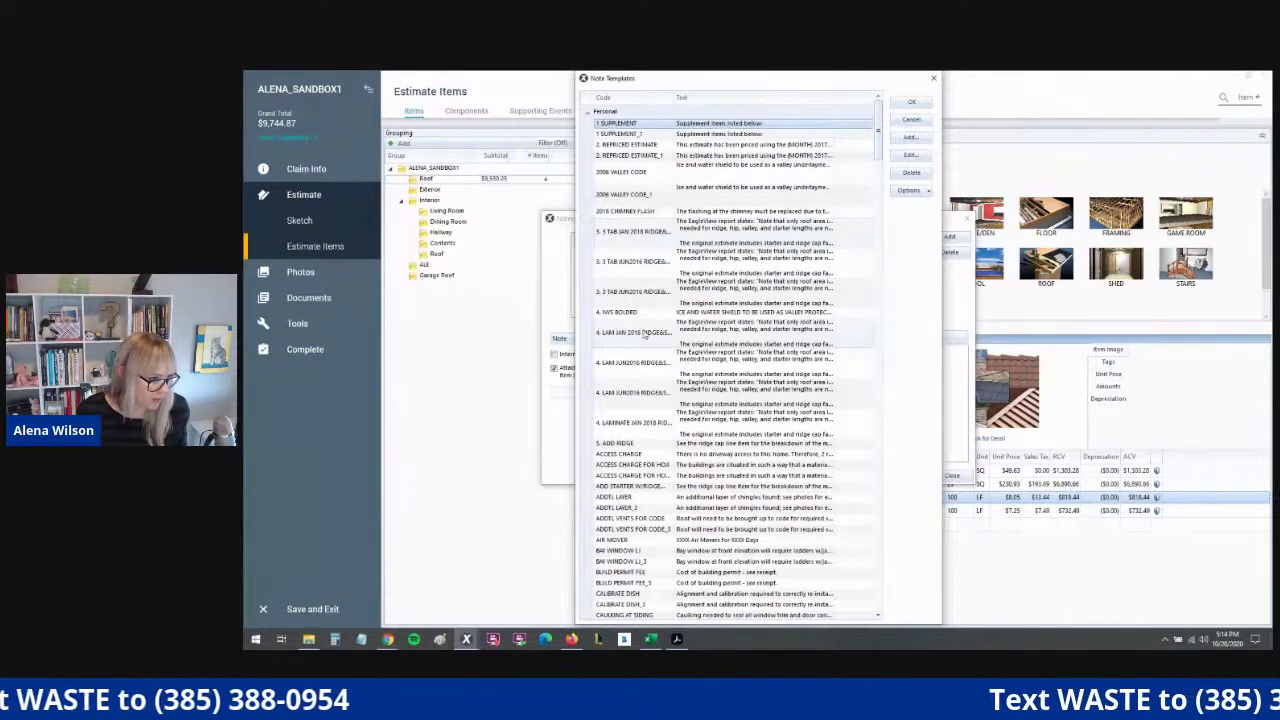
double_click(645, 334)
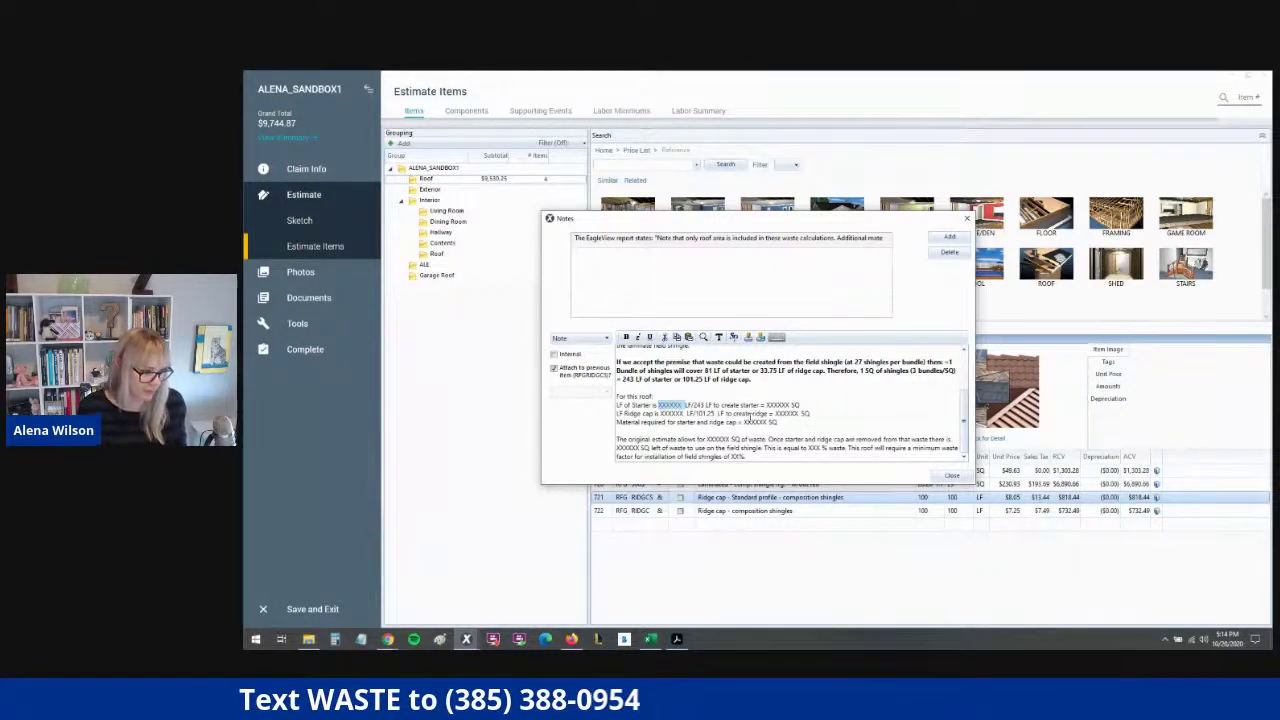
Fill in the note's starter figures with 185 LF and 3.24 SQ, and its ridge cap length with 134 LF.
key("BackSpace")
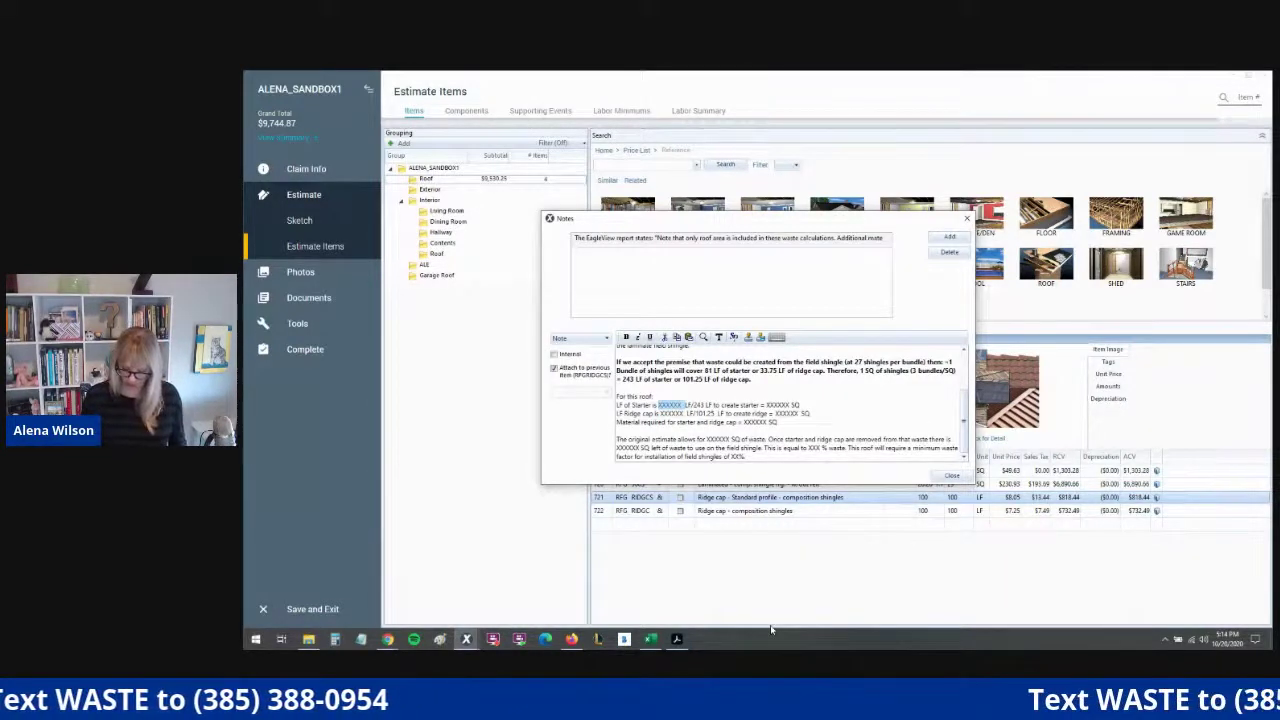
type("185")
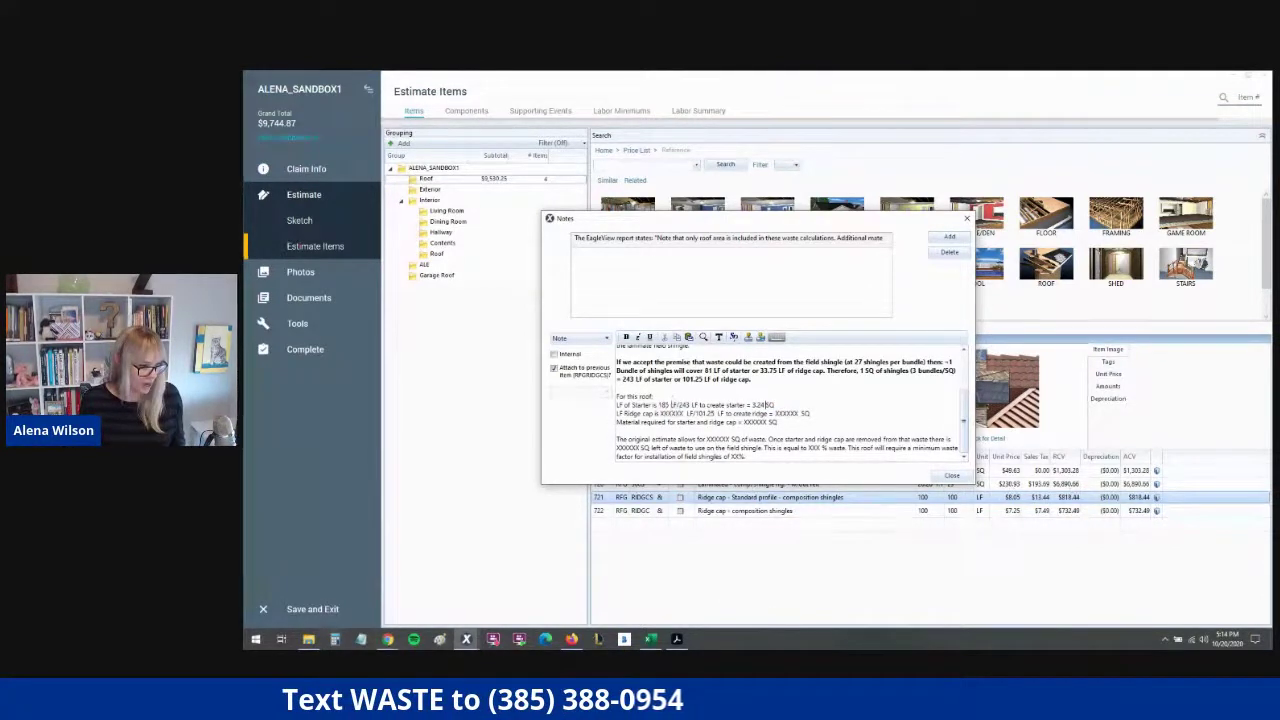
type("5")
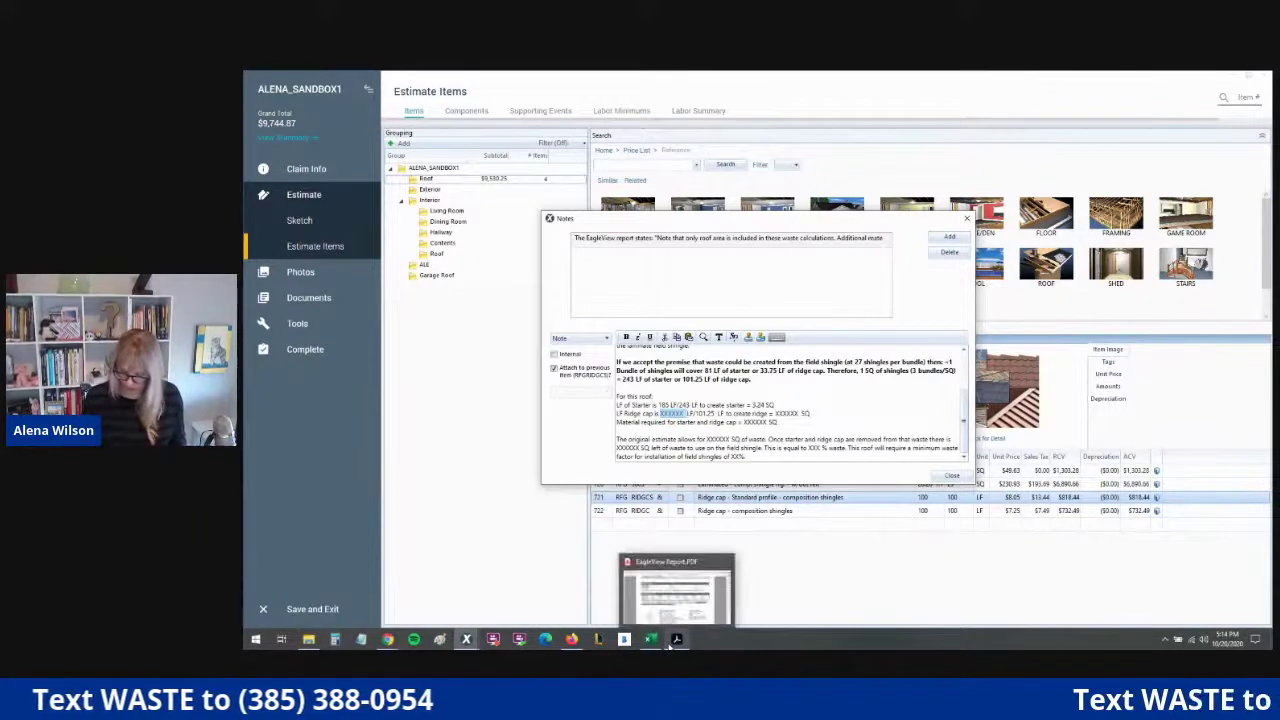
type("34")
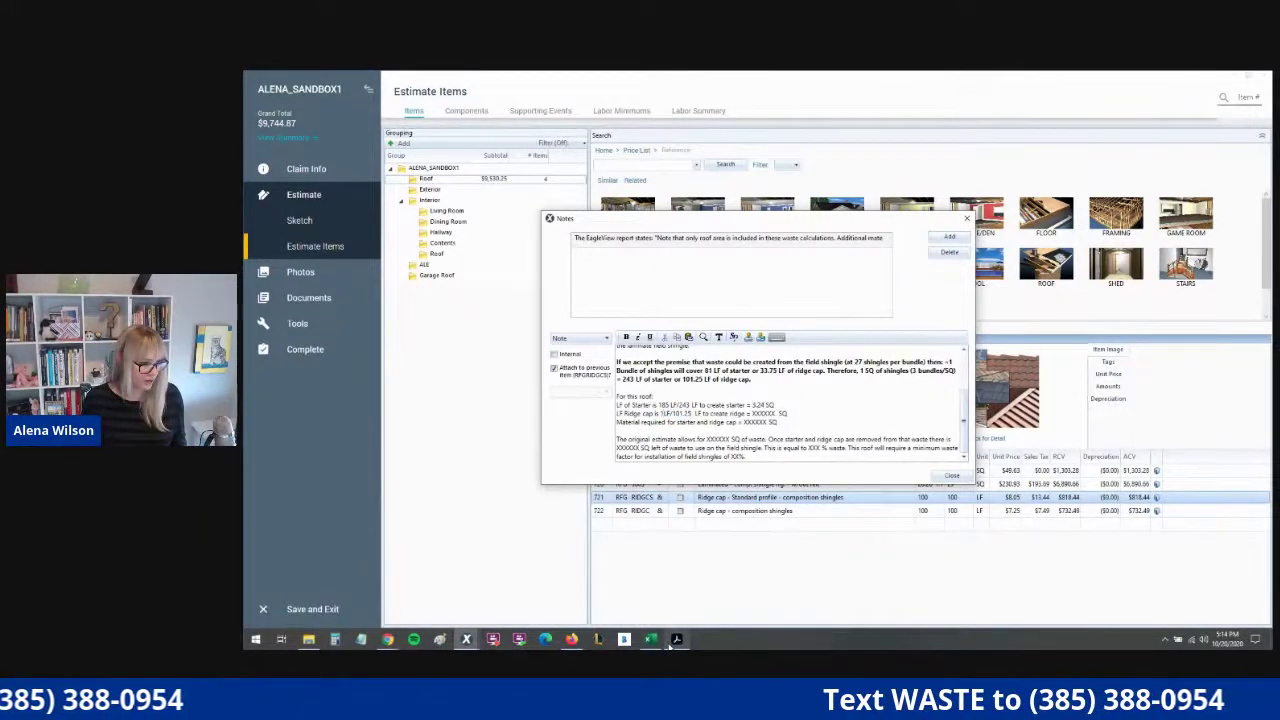
Review the note's remaining placeholders for ridge SQ, total material and original waste, and close the ridge cap note.
double_click(771, 413)
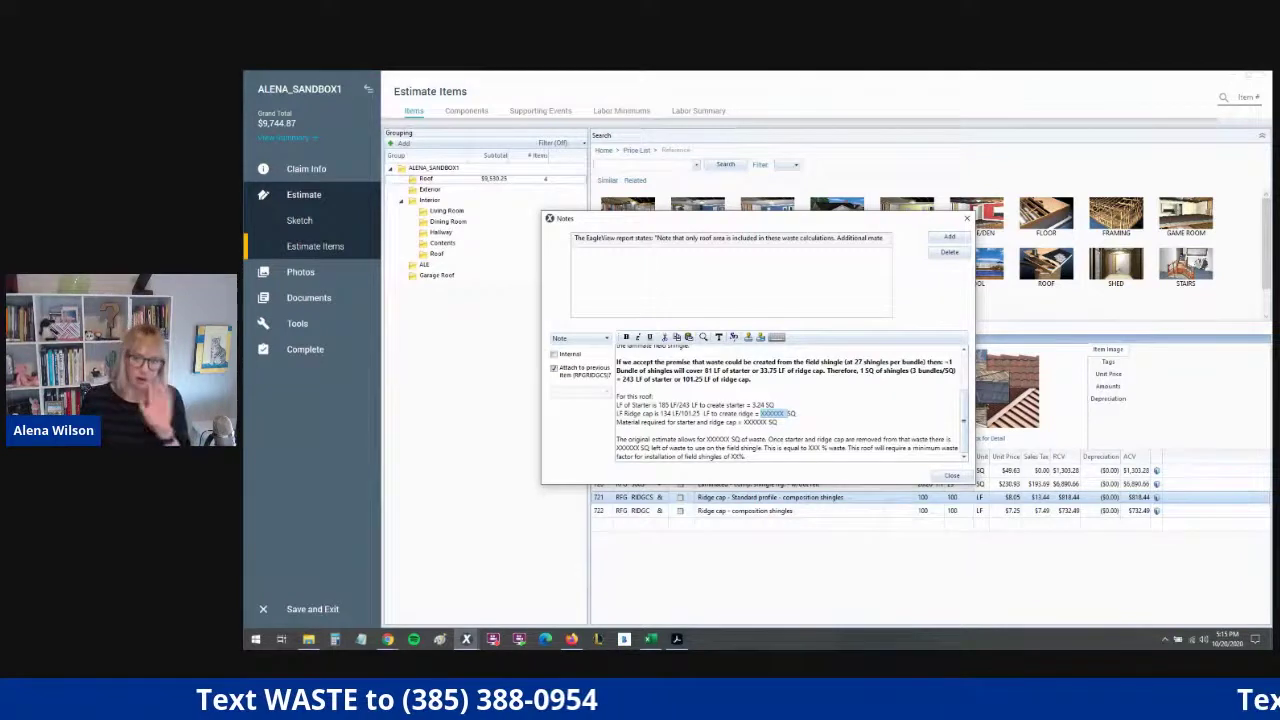
key("alt+Tab")
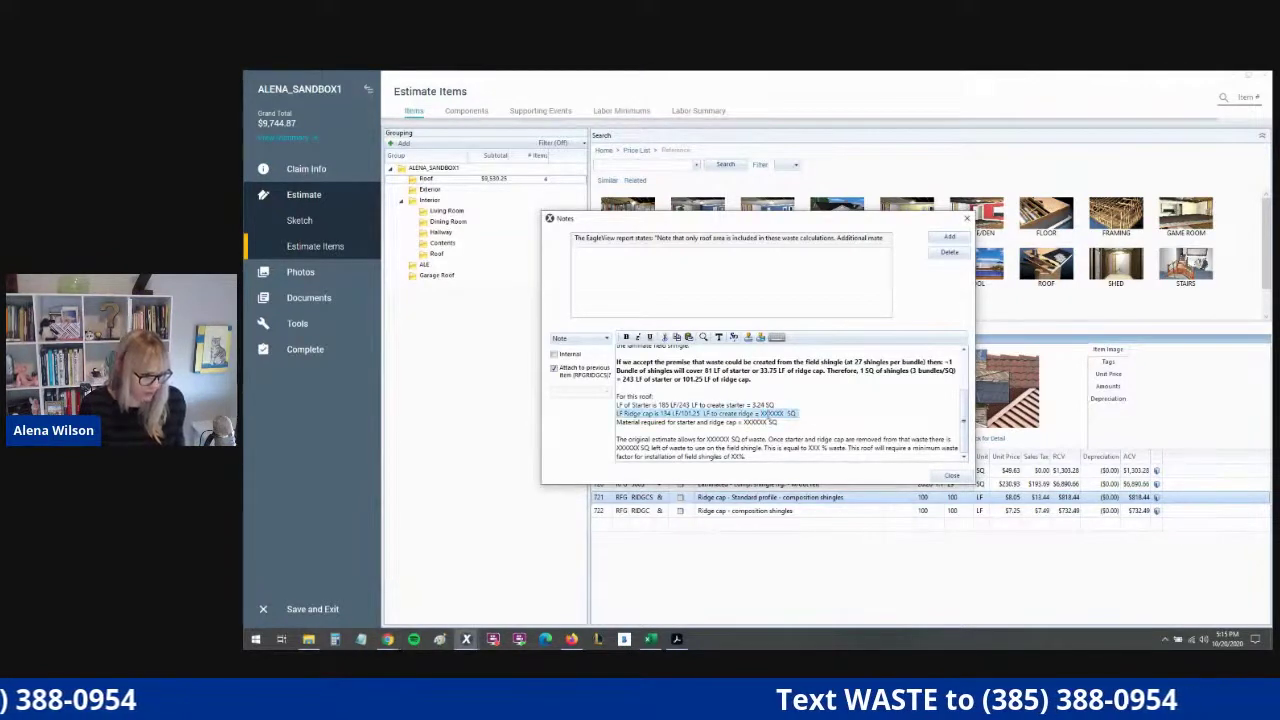
left_click(784, 413)
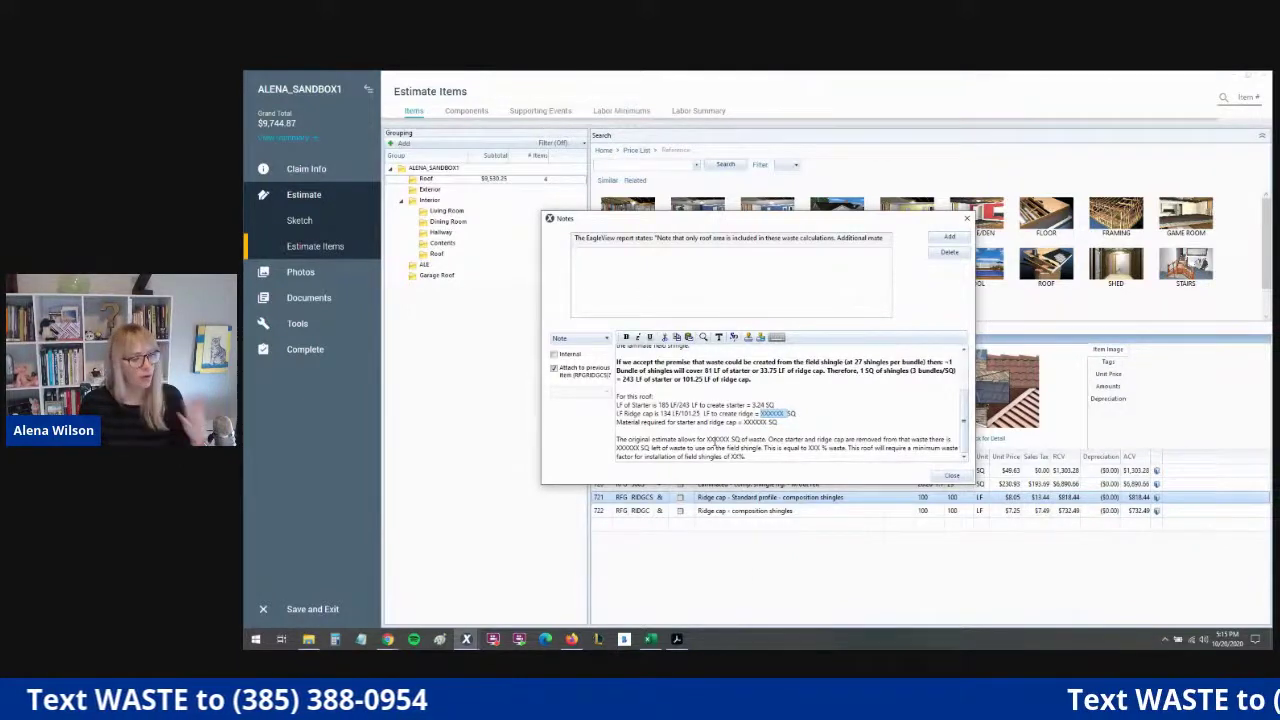
left_click(714, 441)
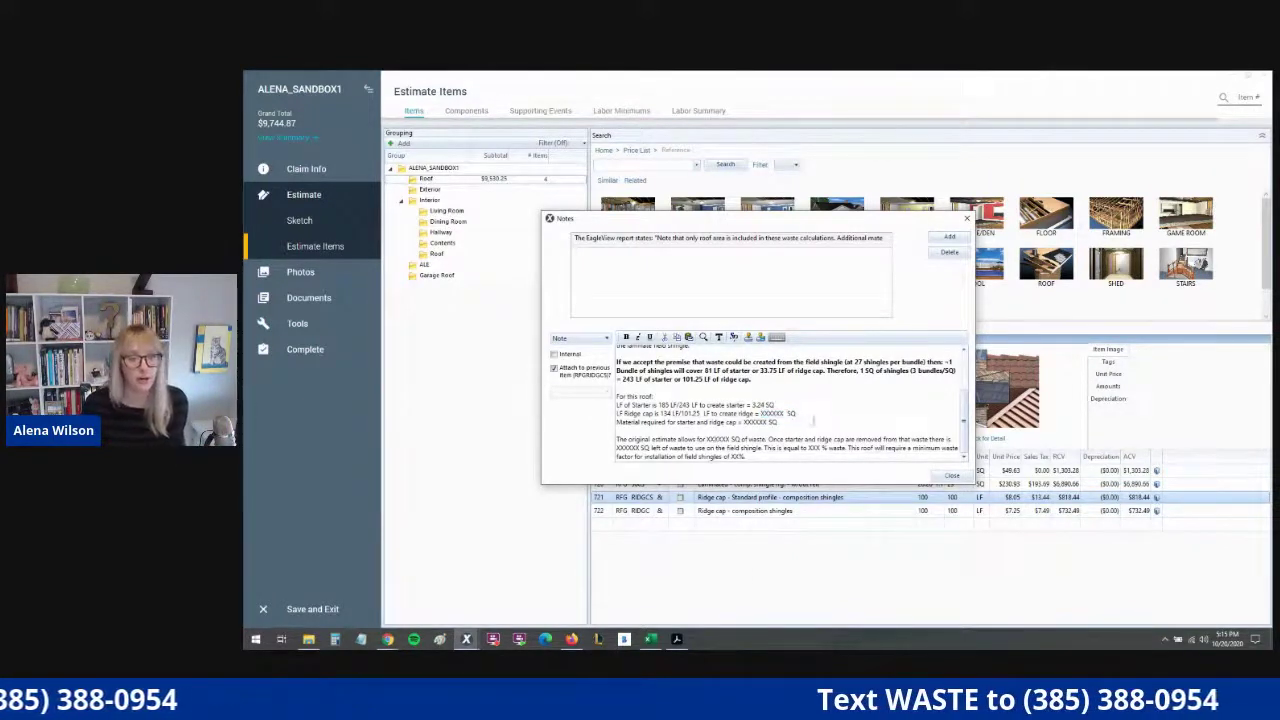
left_click(950, 476)
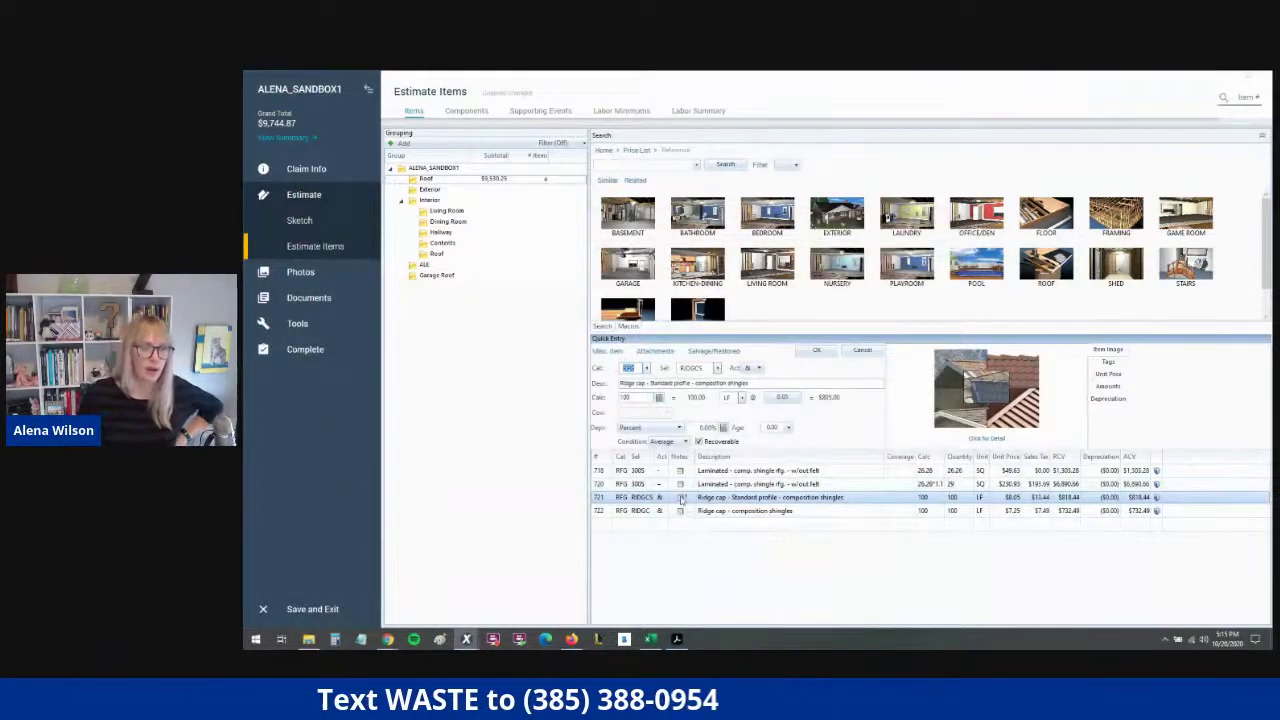
mouse_move(681, 500)
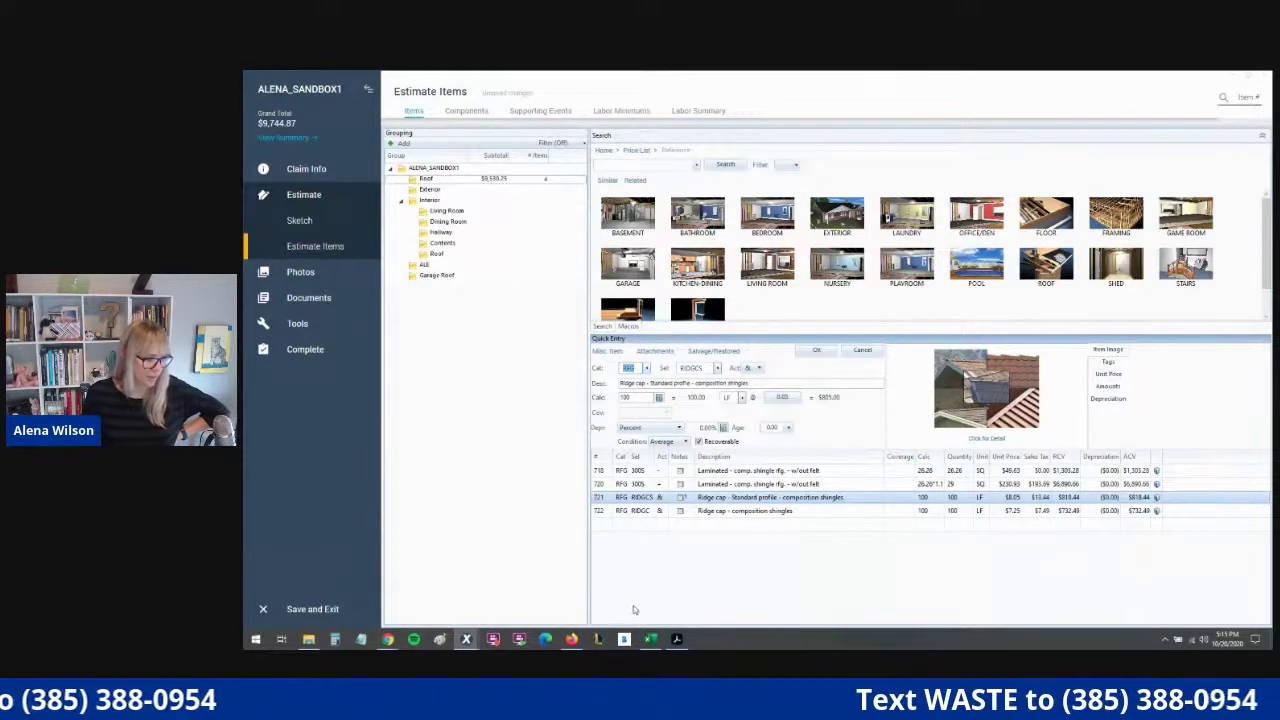
Switch back to the Excel calculator and review the remove SQ count row.
left_click(651, 639)
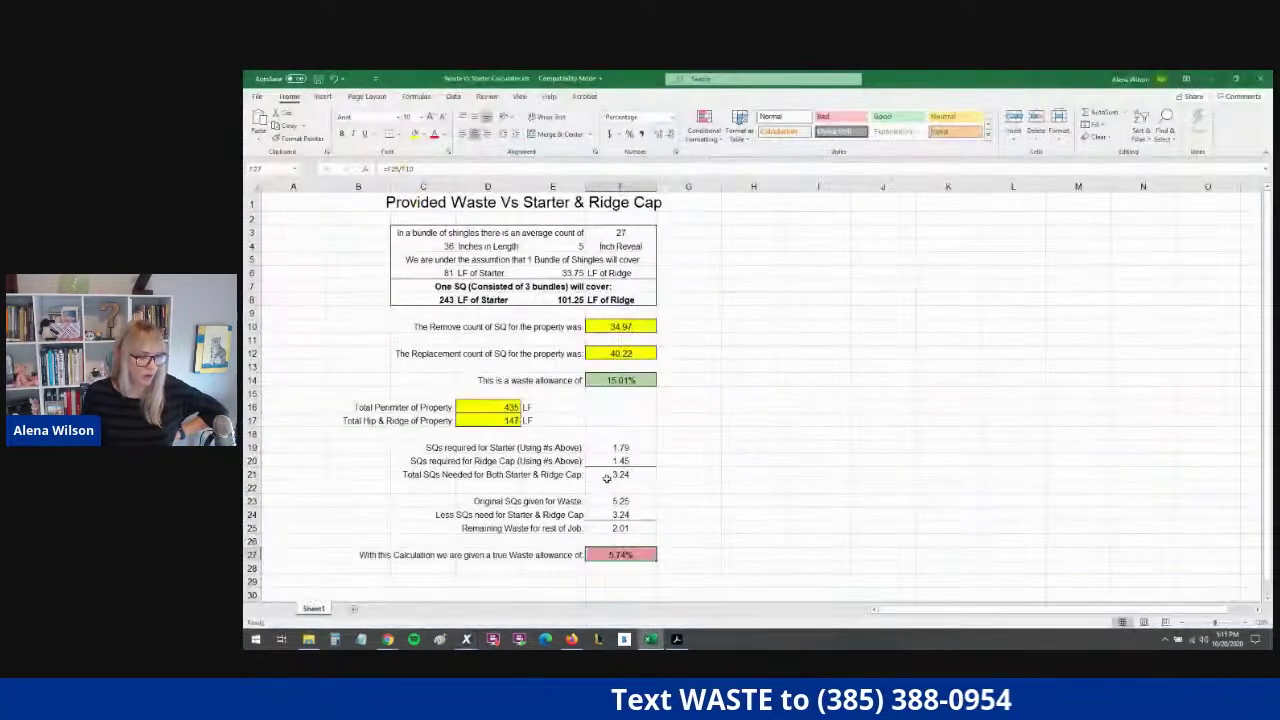
left_click(509, 327)
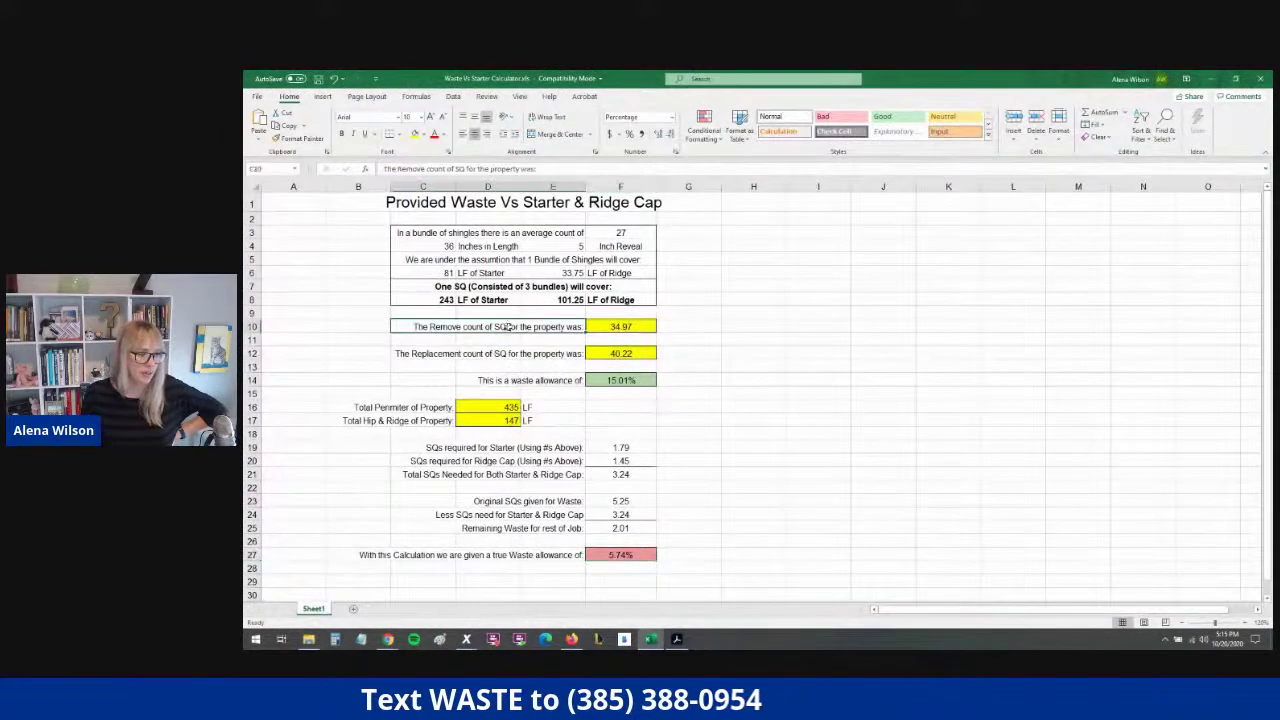